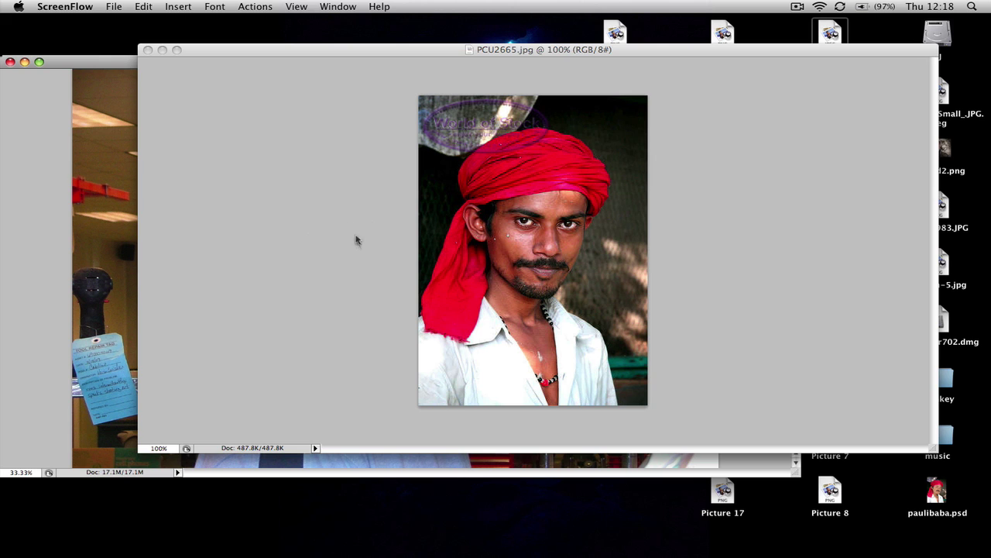
# - Switch between the two open photos and bring DSCF4591.JPG to the front
pyautogui.click(43, 276)
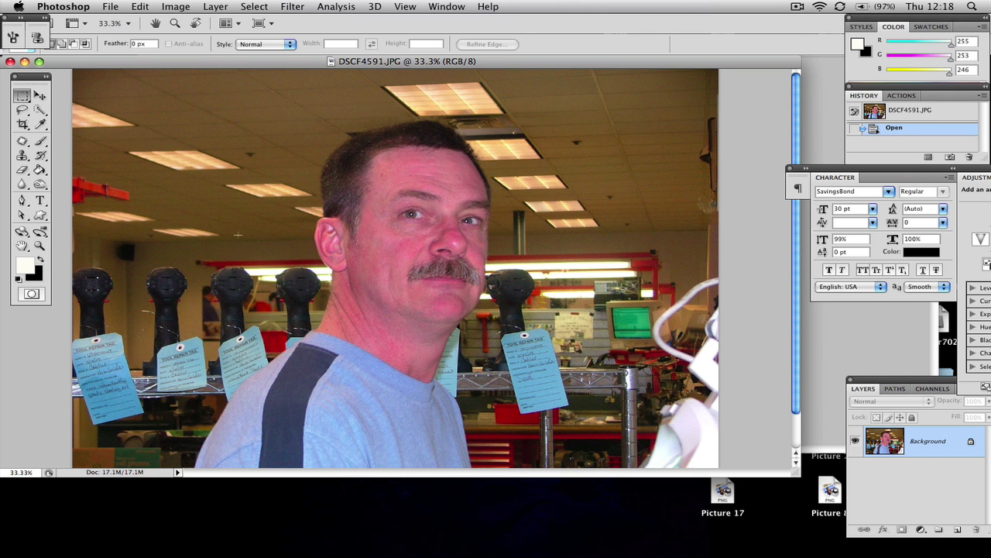
pyautogui.click(830, 316)
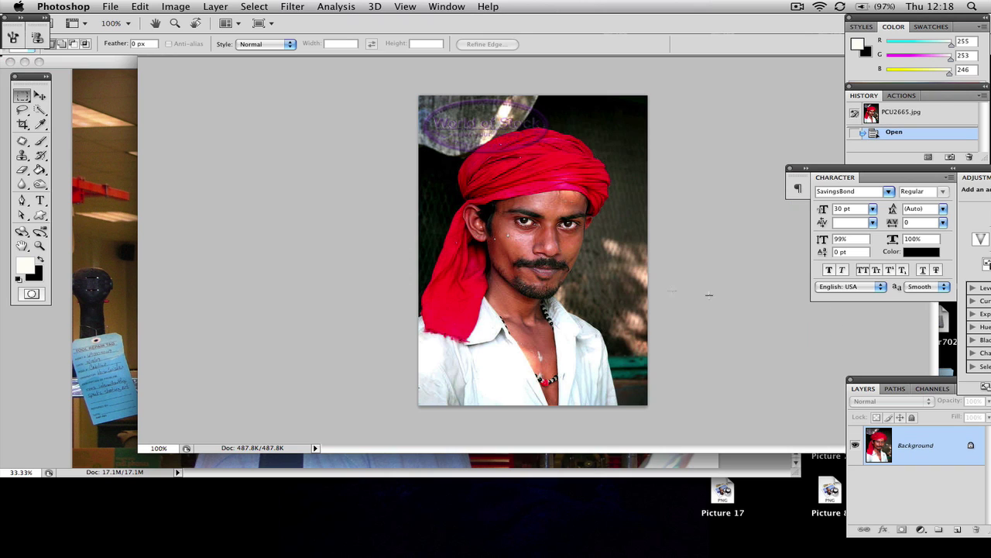
pyautogui.click(23, 362)
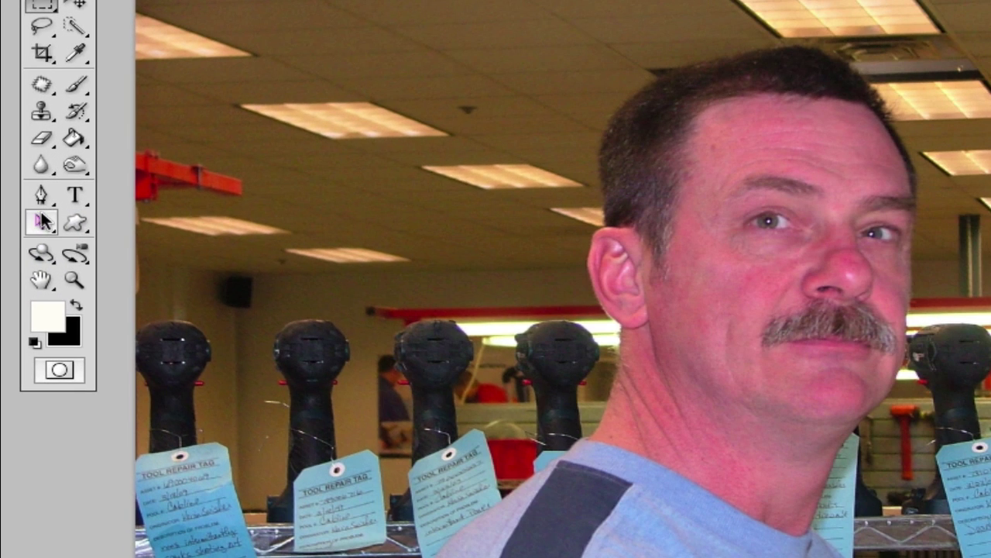
# - With the Pen tool, trace a path from the top of the man's head down the back of his hair to the ear
pyautogui.click(22, 201)
pyautogui.click(45, 199)
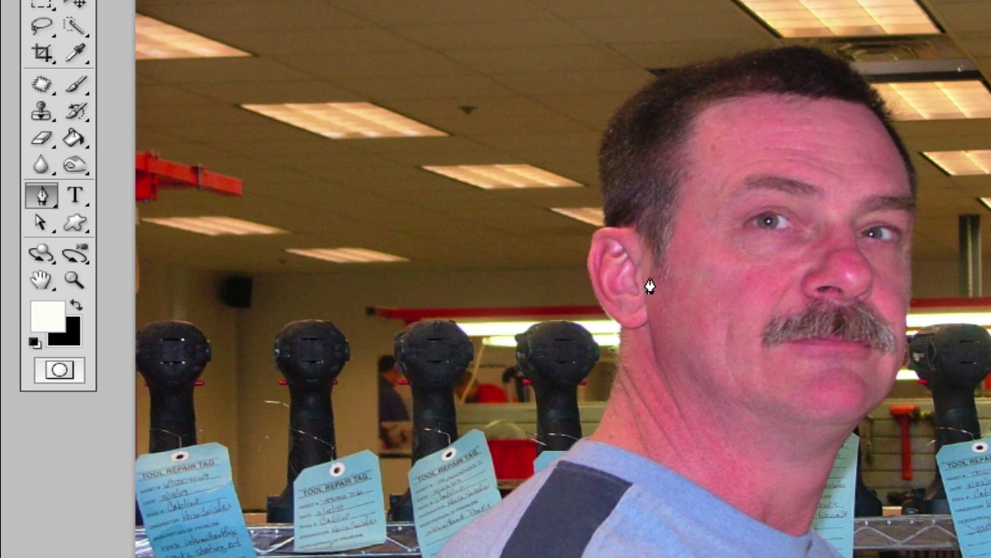
pyautogui.click(752, 55)
pyautogui.moveTo(603, 139); pyautogui.dragTo(582, 207)
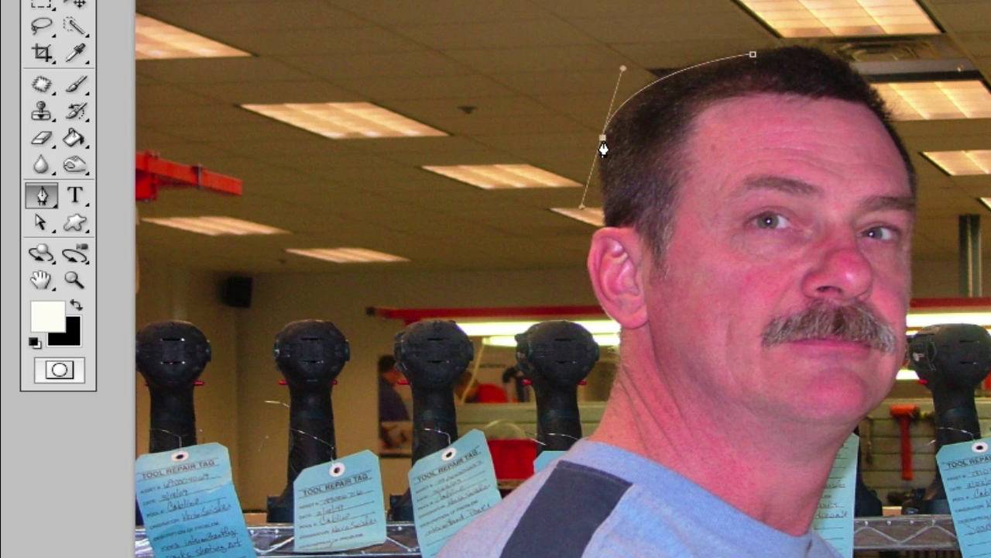
pyautogui.click(603, 140)
pyautogui.click(606, 223)
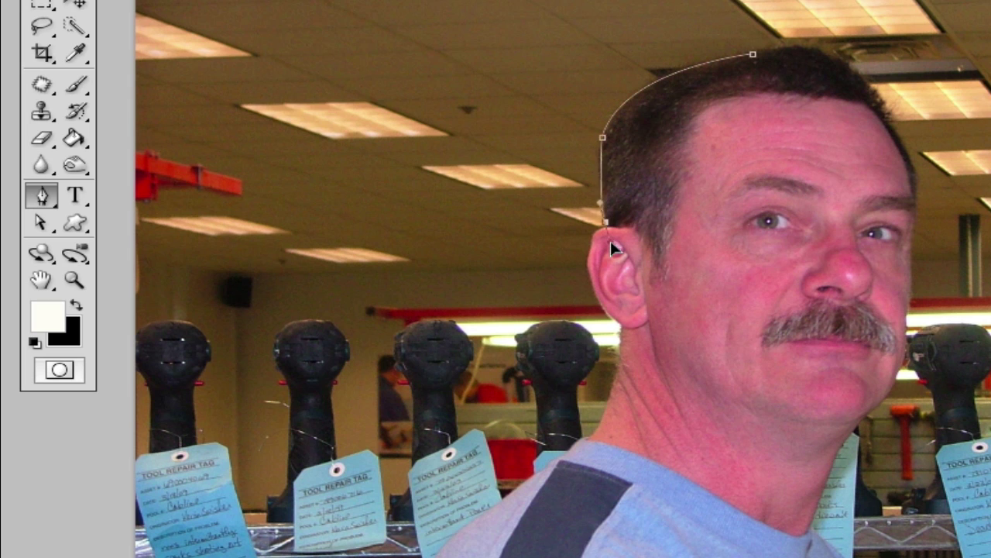
pyautogui.moveTo(610, 240); pyautogui.dragTo(612, 248)
pyautogui.keyDown('alt'); pyautogui.click(606, 223); pyautogui.keyUp('alt')
# - Continue the pen path around the ear and the rest of the head, and close it at the starting point
pyautogui.press('z')
pyautogui.click(586, 283)
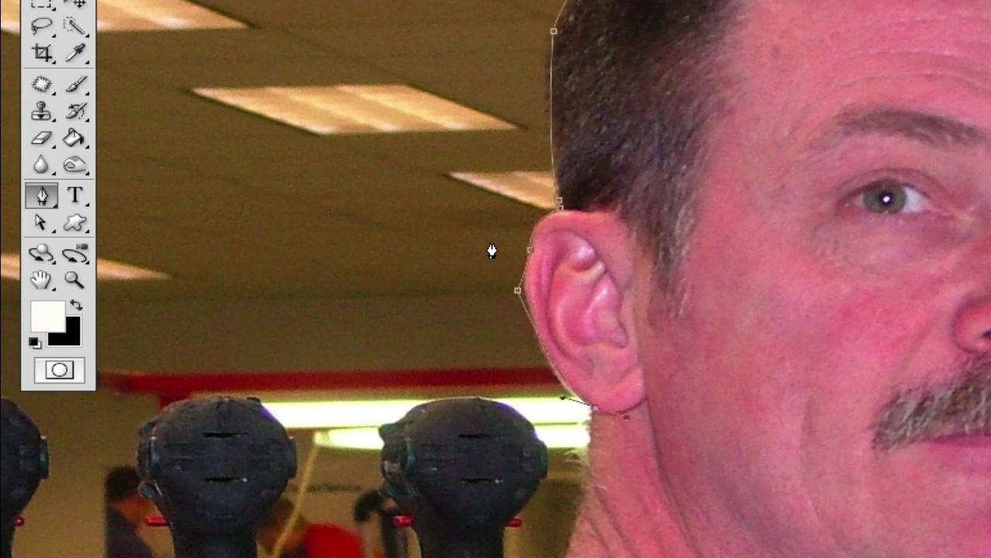
pyautogui.hotkey('ctrl', 'z')
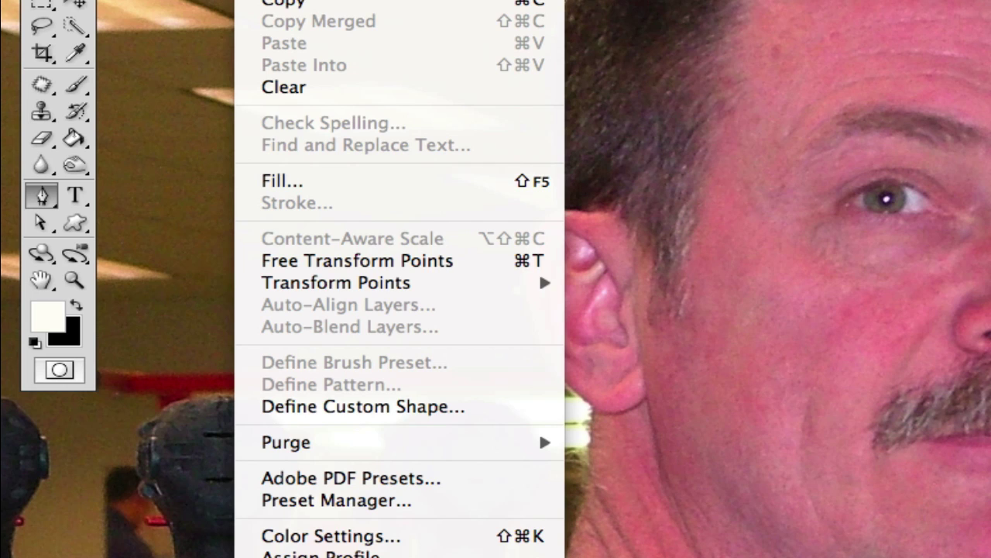
pyautogui.press('Escape')
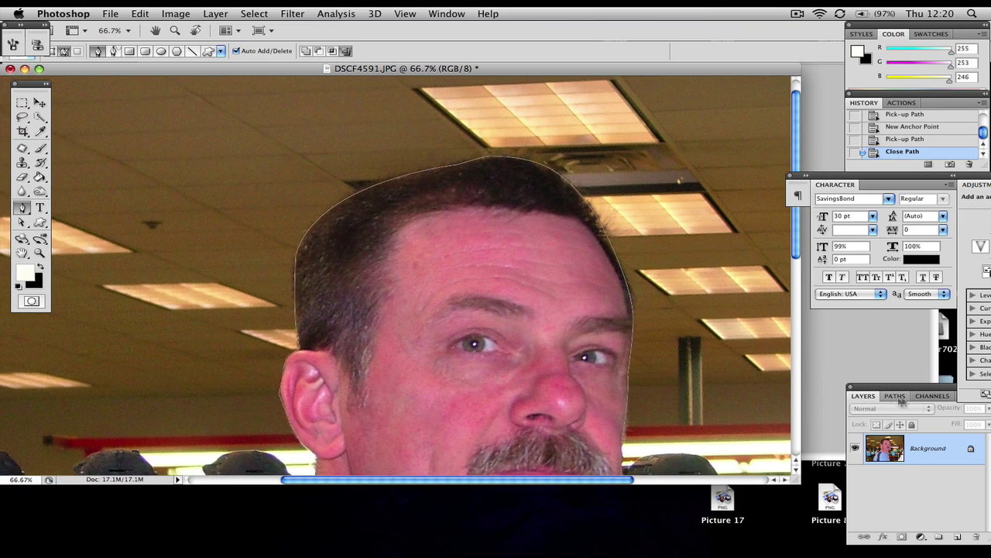
# - Load the Work Path as a selection and scale the selected head proportionally to 17.7% with Free Transform
pyautogui.click(895, 396)
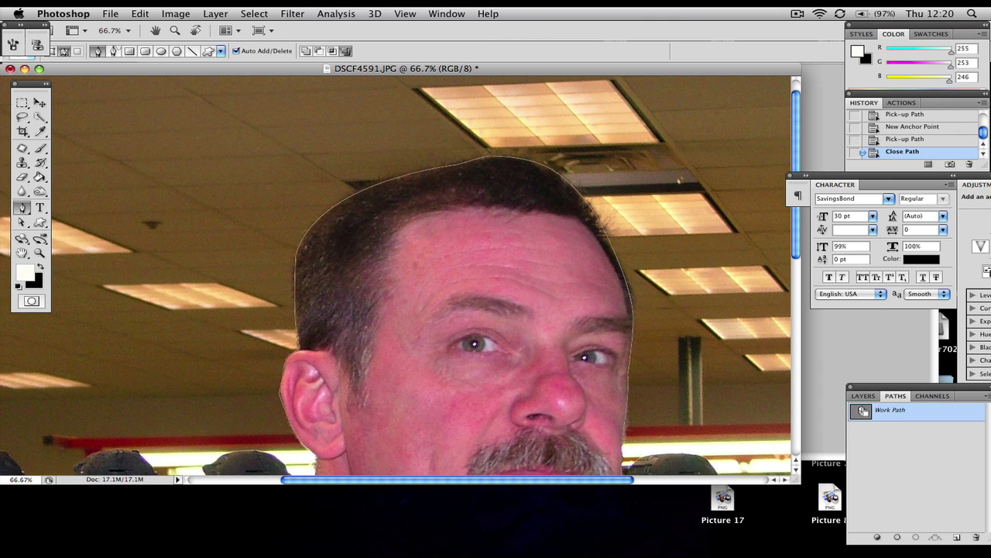
pyautogui.keyDown('super'); pyautogui.click(860, 412); pyautogui.keyUp('super')
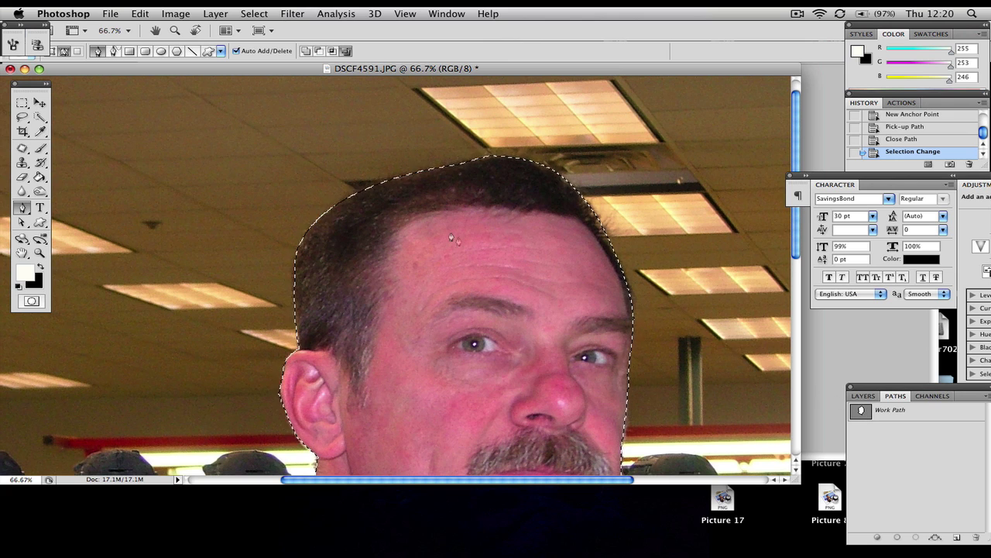
pyautogui.click(139, 13)
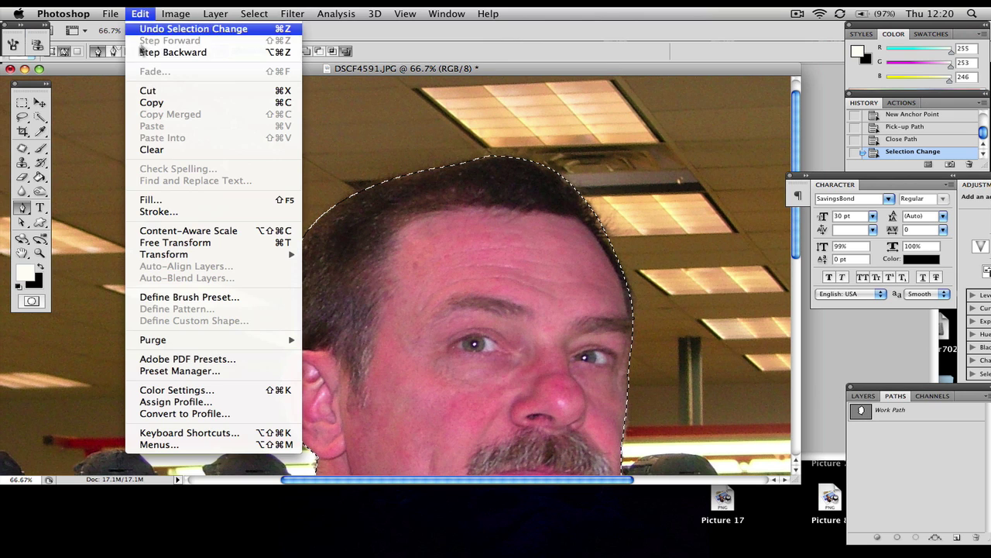
pyautogui.click(216, 243)
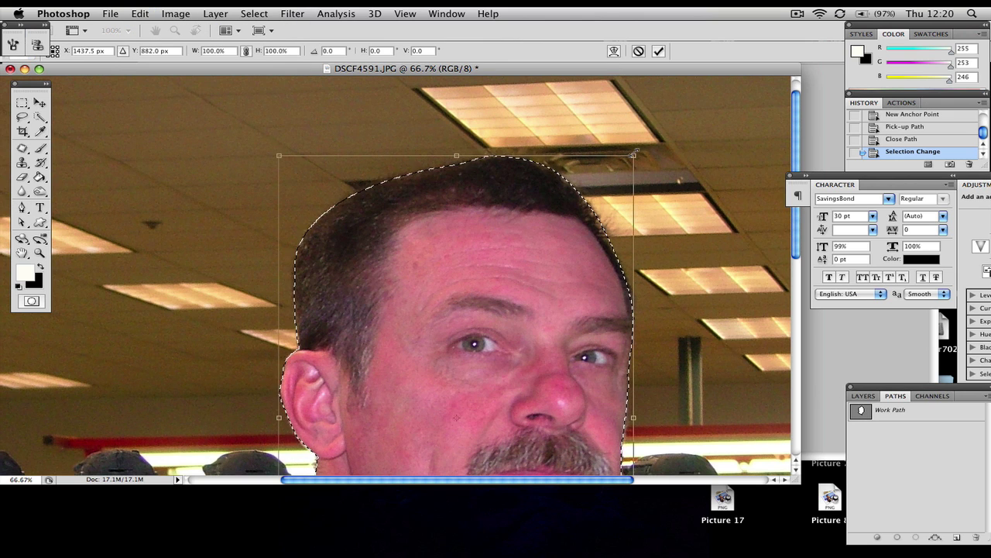
pyautogui.moveTo(636, 152); pyautogui.dragTo(448, 336)
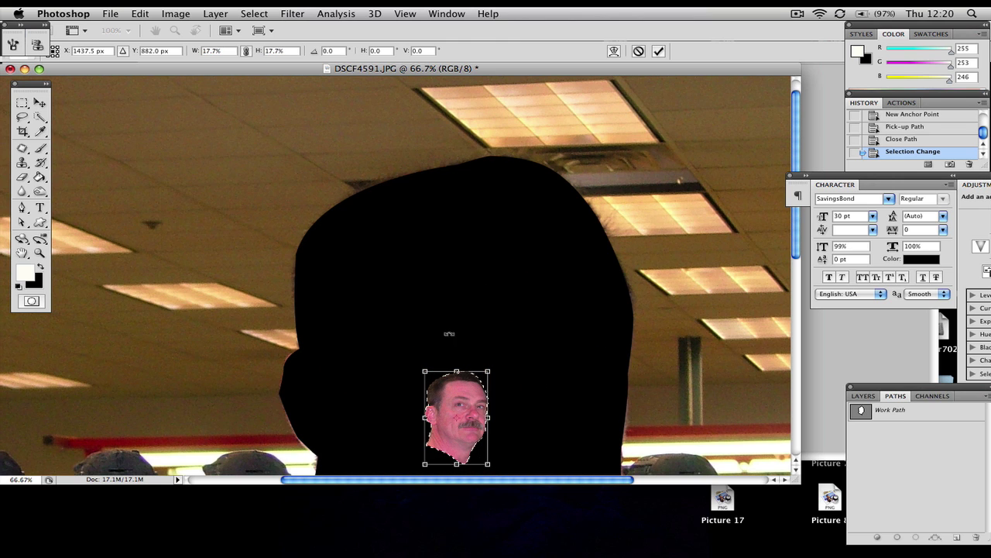
pyautogui.press('Return')
# - Arrange the DSCF4591.JPG window beside PCU2665.jpg and move the selected head onto the turbaned man's face
pyautogui.moveTo(467, 68); pyautogui.dragTo(312, 90)
pyautogui.moveTo(63, 93); pyautogui.dragTo(11, 99)
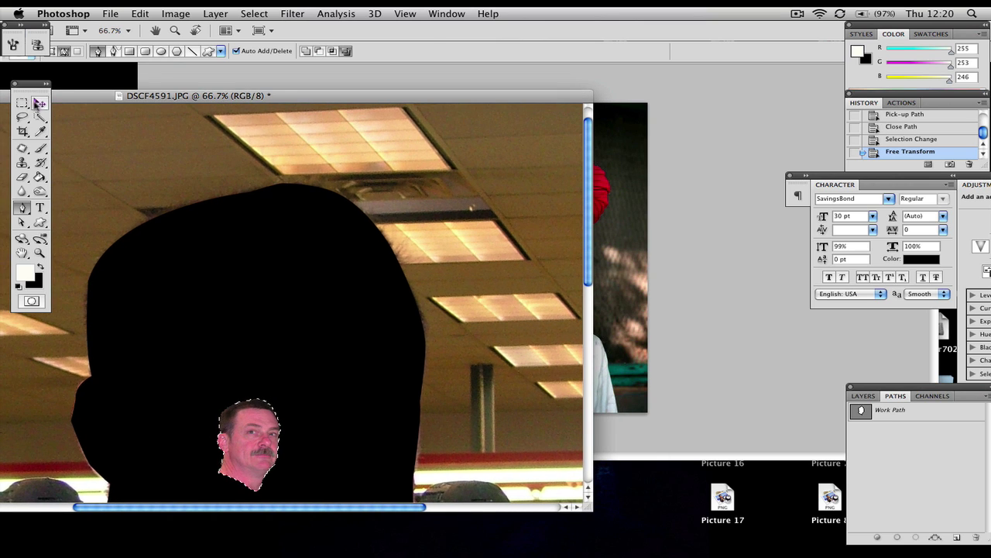
pyautogui.click(39, 102)
pyautogui.moveTo(106, 95); pyautogui.dragTo(30, 70)
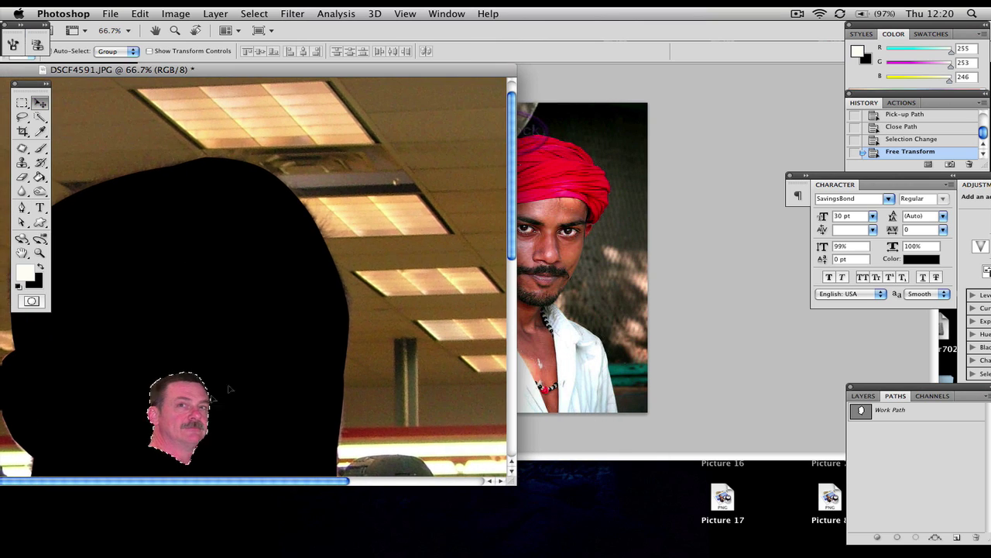
pyautogui.moveTo(182, 402); pyautogui.dragTo(554, 254)
# - Enlarge the transferred head to about 126% with Free Transform, tilt it slightly clockwise and place it over the turbaned man's face
pyautogui.click(140, 14)
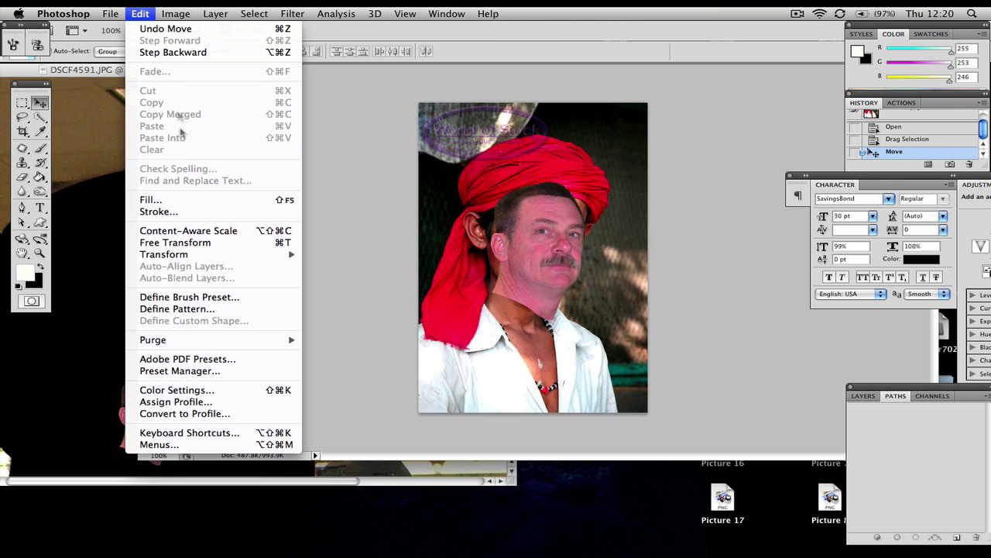
pyautogui.click(175, 243)
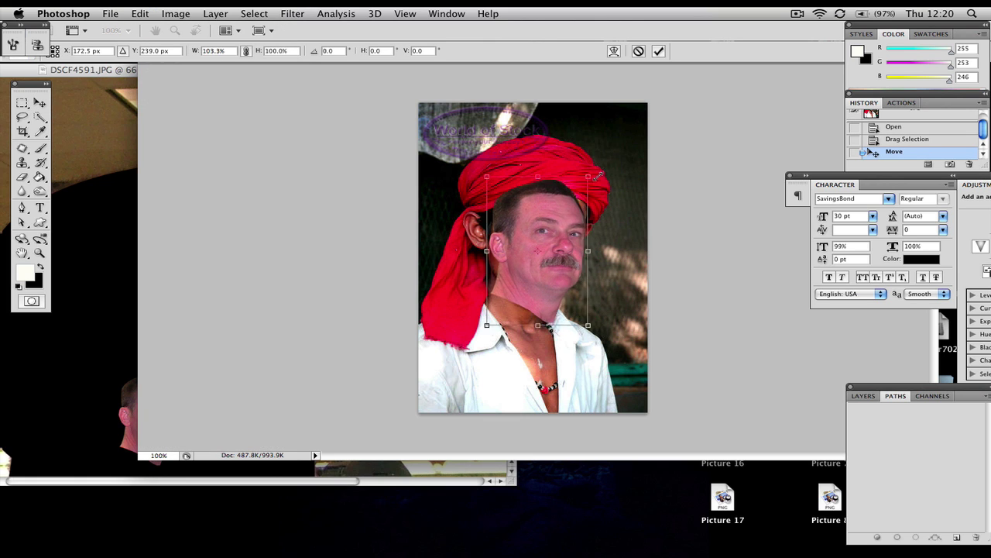
pyautogui.moveTo(596, 175); pyautogui.dragTo(597, 163)
pyautogui.moveTo(559, 236); pyautogui.dragTo(610, 197)
pyautogui.moveTo(607, 149); pyautogui.dragTo(613, 154)
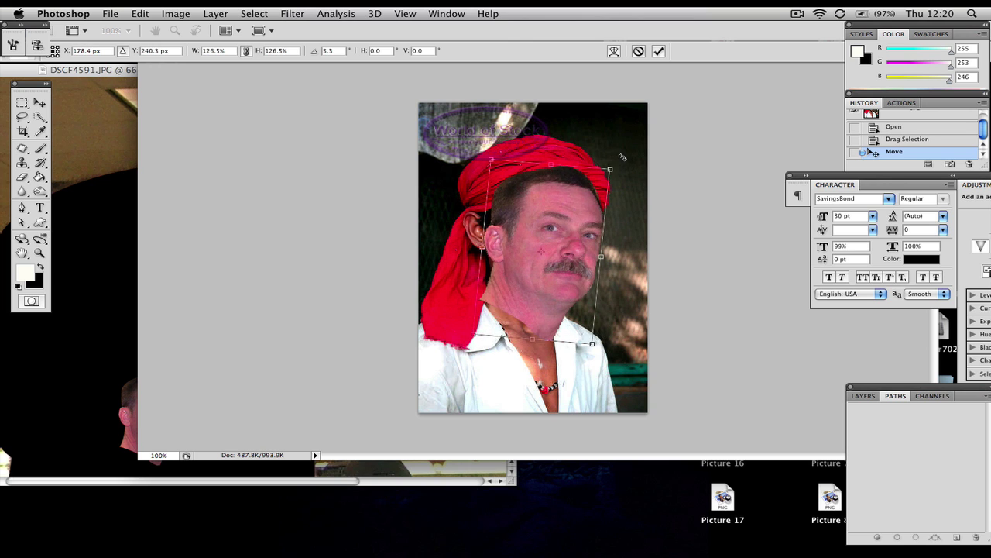
pyautogui.moveTo(562, 263); pyautogui.dragTo(539, 243)
pyautogui.moveTo(601, 144); pyautogui.dragTo(601, 143)
pyautogui.moveTo(549, 228)
pyautogui.mouseDown()
pyautogui.moveTo(580, 247)
pyautogui.moveTo(555, 244)
pyautogui.moveTo(557, 216)
pyautogui.mouseUp()
pyautogui.moveTo(558, 215); pyautogui.dragTo(556, 209)
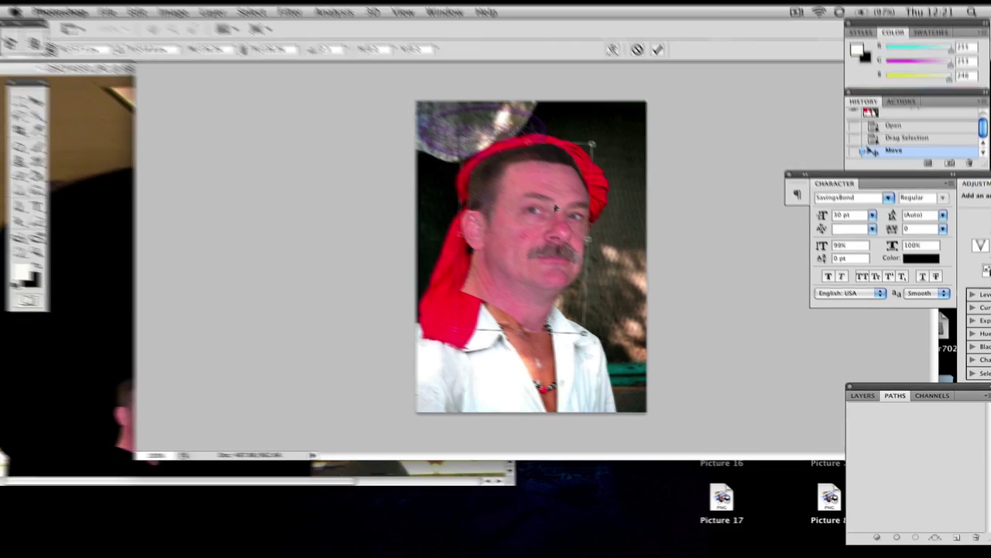
# - Lower Layer 1's opacity to 67% and shift and rotate the head to match the face underneath
pyautogui.click(863, 395)
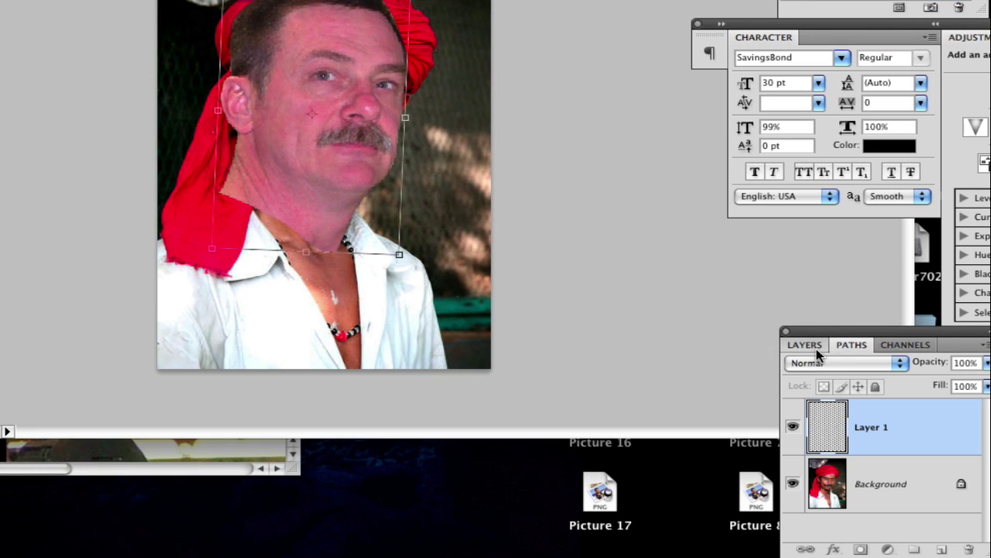
pyautogui.click(988, 408)
pyautogui.moveTo(972, 379); pyautogui.dragTo(940, 381)
pyautogui.moveTo(324, 119); pyautogui.dragTo(318, 138)
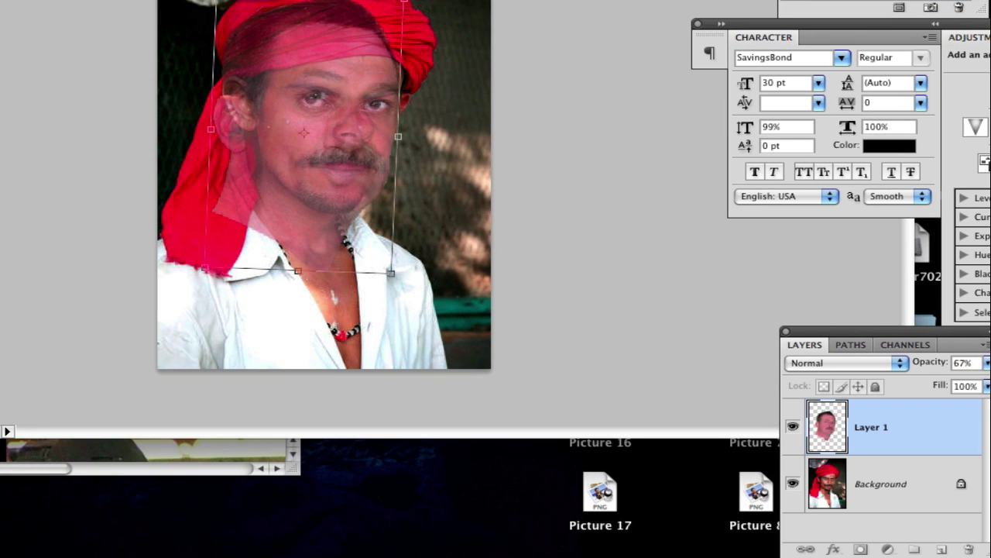
pyautogui.moveTo(431, 85); pyautogui.dragTo(429, 96)
pyautogui.moveTo(347, 138)
pyautogui.mouseDown()
pyautogui.moveTo(420, 144)
pyautogui.moveTo(357, 141)
pyautogui.moveTo(360, 119)
pyautogui.moveTo(353, 135)
pyautogui.mouseUp()
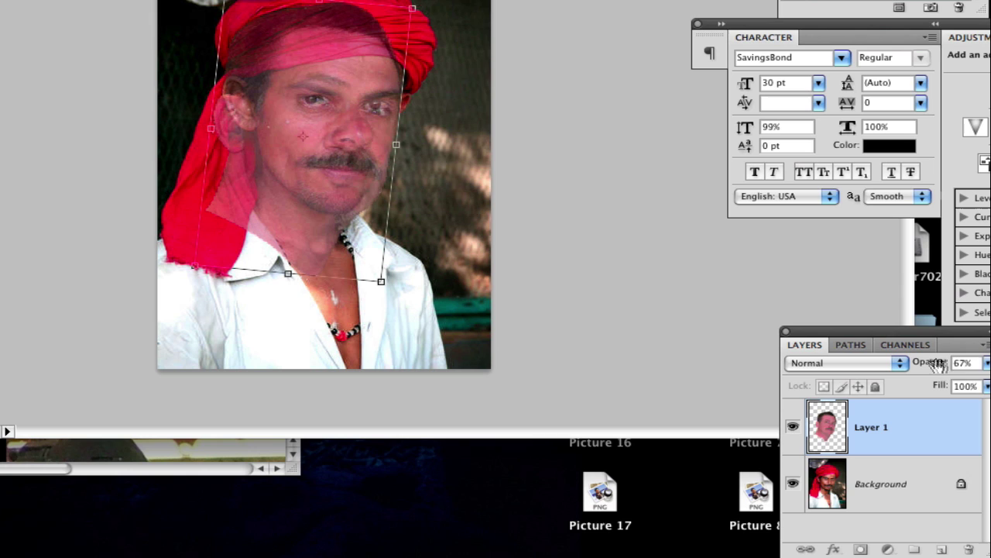
# - Set Layer 1's opacity to 81% and readjust the head's position over the underlying face
pyautogui.click(986, 363)
pyautogui.moveTo(935, 377)
pyautogui.mouseDown()
pyautogui.moveTo(955, 380)
pyautogui.moveTo(944, 372)
pyautogui.mouseUp()
pyautogui.moveTo(318, 130)
pyautogui.mouseDown()
pyautogui.moveTo(323, 115)
pyautogui.moveTo(296, 123)
pyautogui.moveTo(324, 119)
pyautogui.moveTo(319, 128)
pyautogui.moveTo(319, 119)
pyautogui.moveTo(335, 129)
pyautogui.mouseUp()
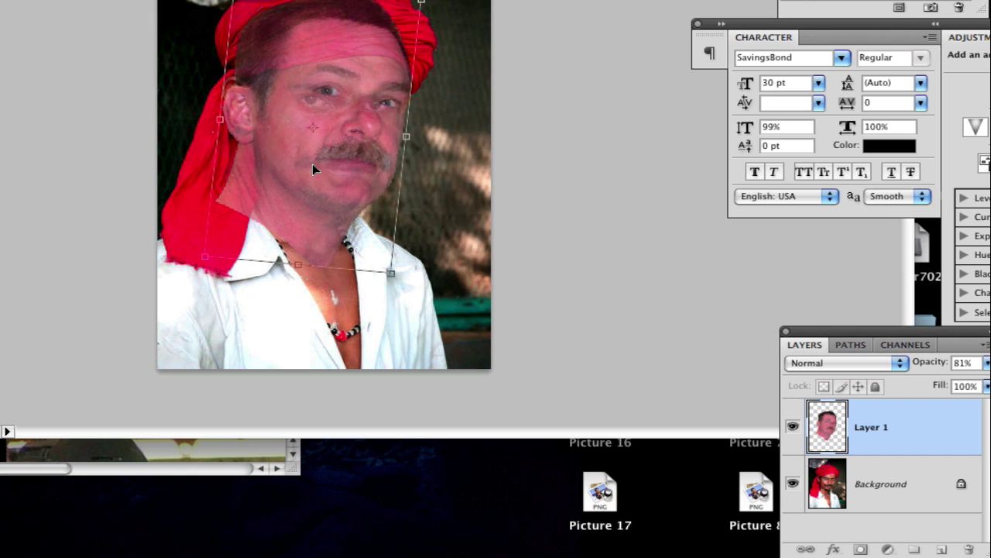
pyautogui.moveTo(314, 161)
pyautogui.mouseDown()
pyautogui.moveTo(318, 169)
pyautogui.moveTo(305, 168)
pyautogui.moveTo(309, 156)
pyautogui.mouseUp()
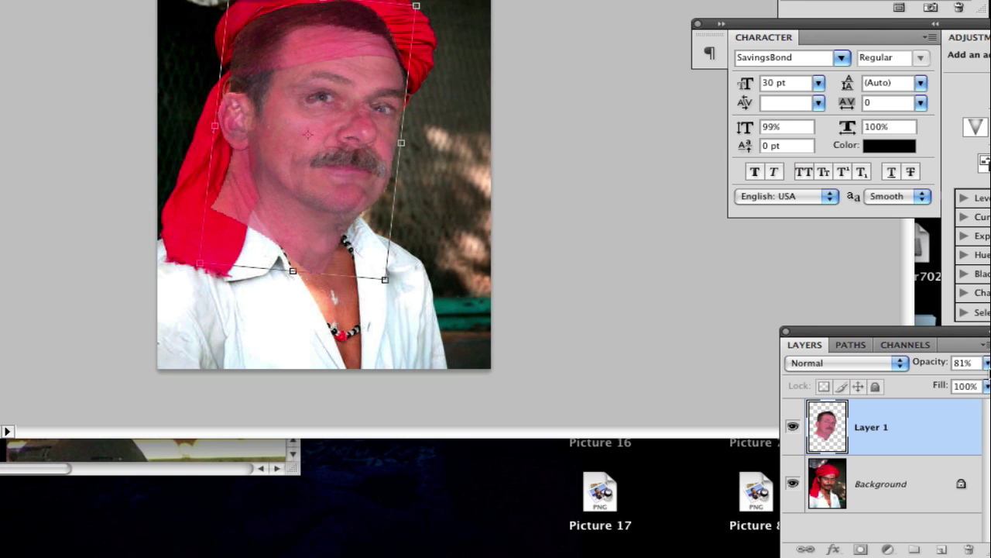
# - Restore Layer 1's opacity to 100%, apply the transform and nudge the head slightly up and to the right
pyautogui.click(987, 363)
pyautogui.moveTo(961, 379); pyautogui.dragTo(986, 379)
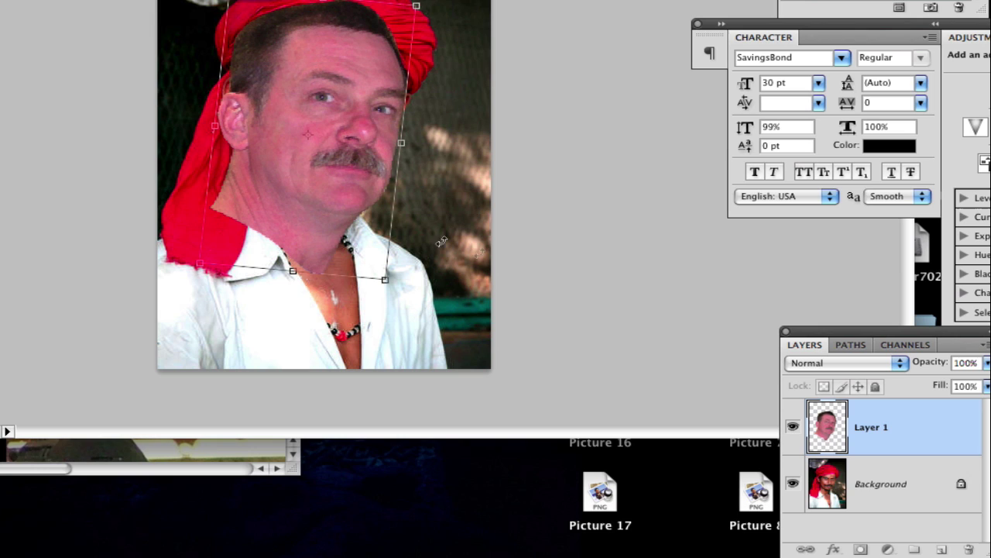
pyautogui.press('Return')
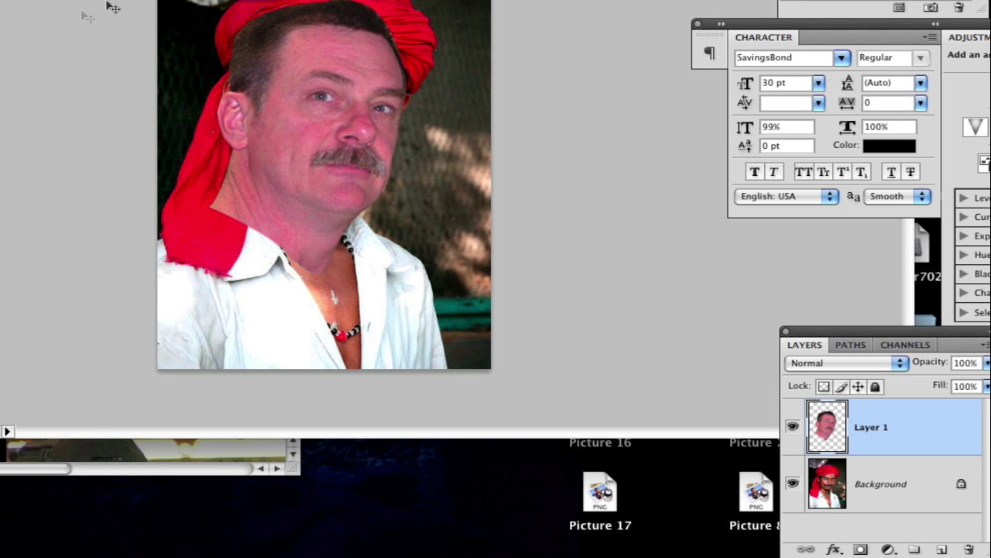
pyautogui.moveTo(345, 99); pyautogui.dragTo(362, 85)
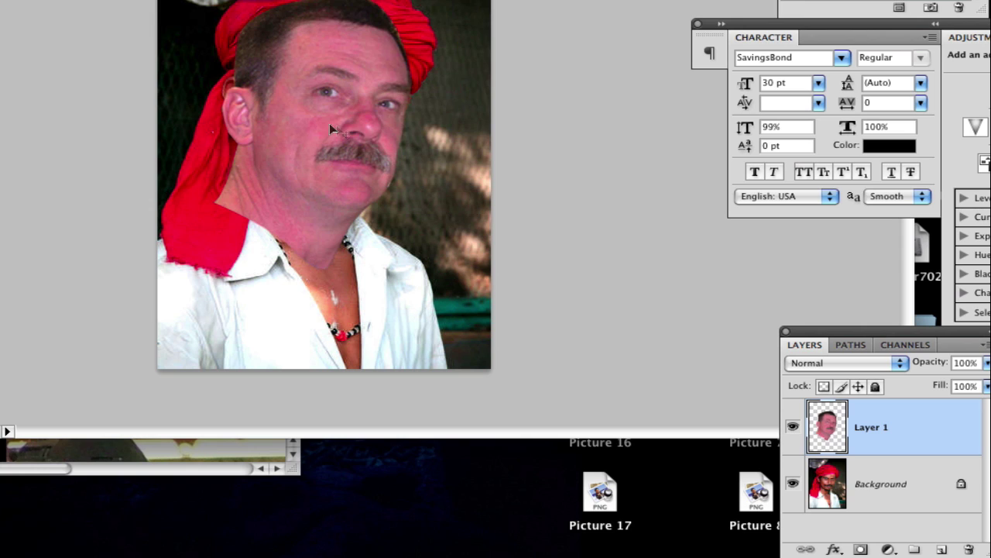
pyautogui.moveTo(330, 126); pyautogui.dragTo(346, 125)
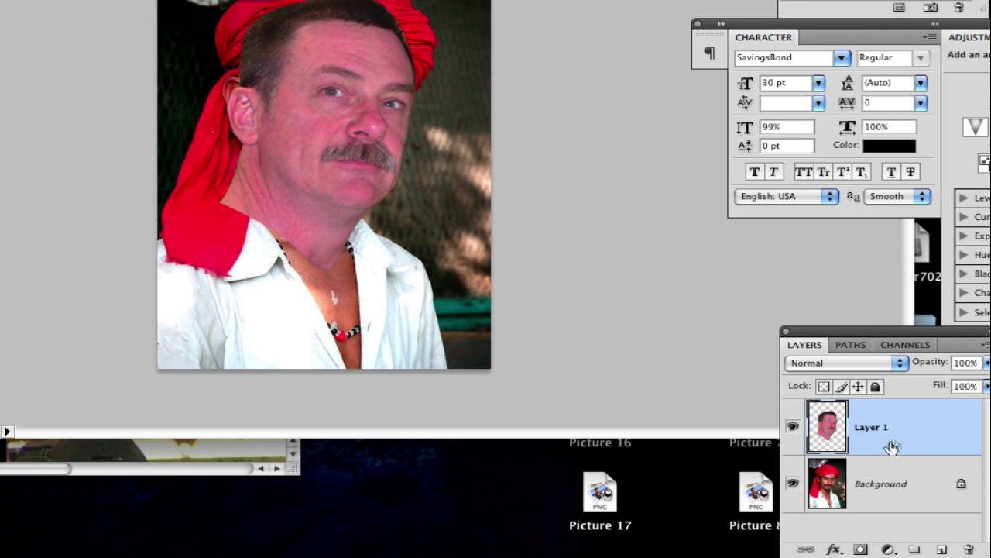
# - Add a layer mask to Layer 1 and paint black with a soft 100 px brush over the pasted hair, ear and neck
pyautogui.click(861, 549)
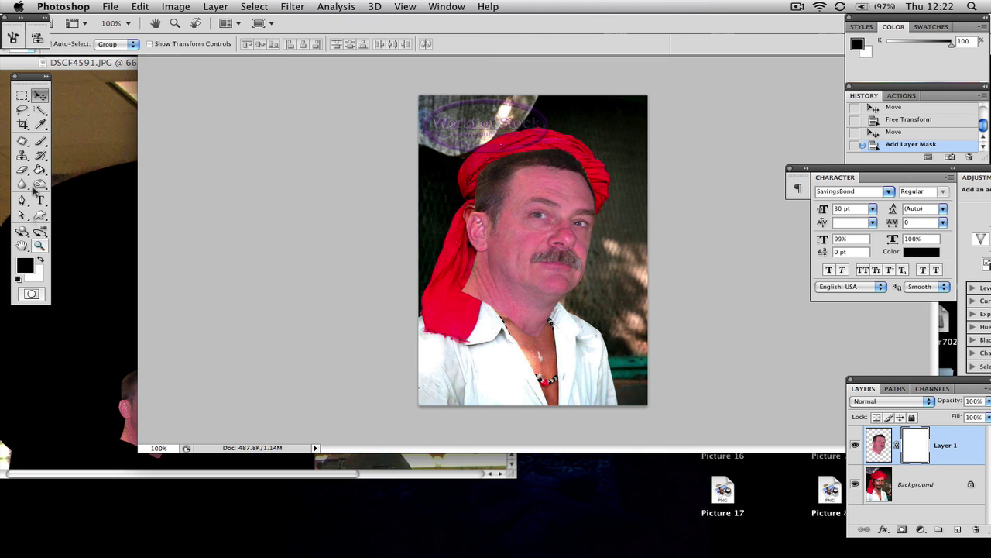
pyautogui.click(43, 141)
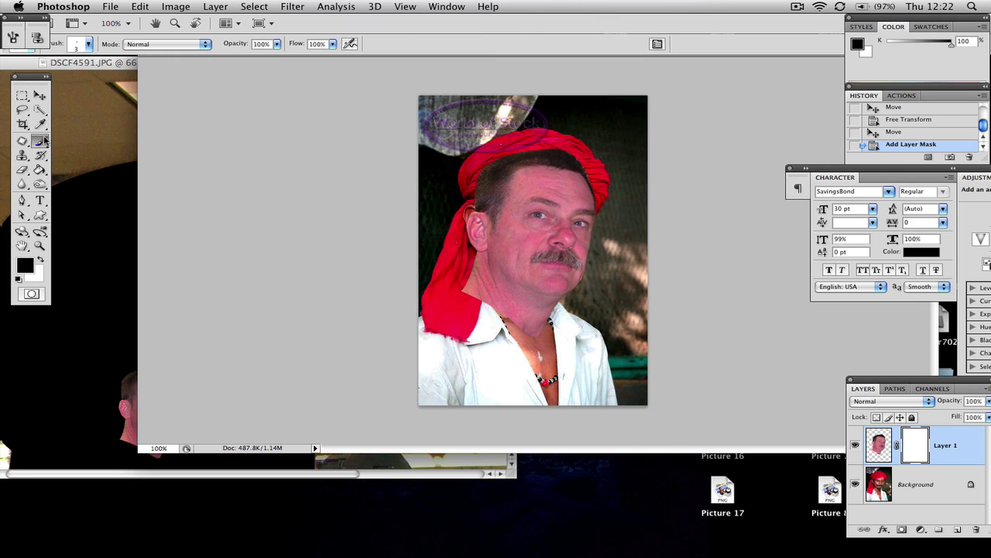
pyautogui.click(85, 44)
pyautogui.click(91, 187)
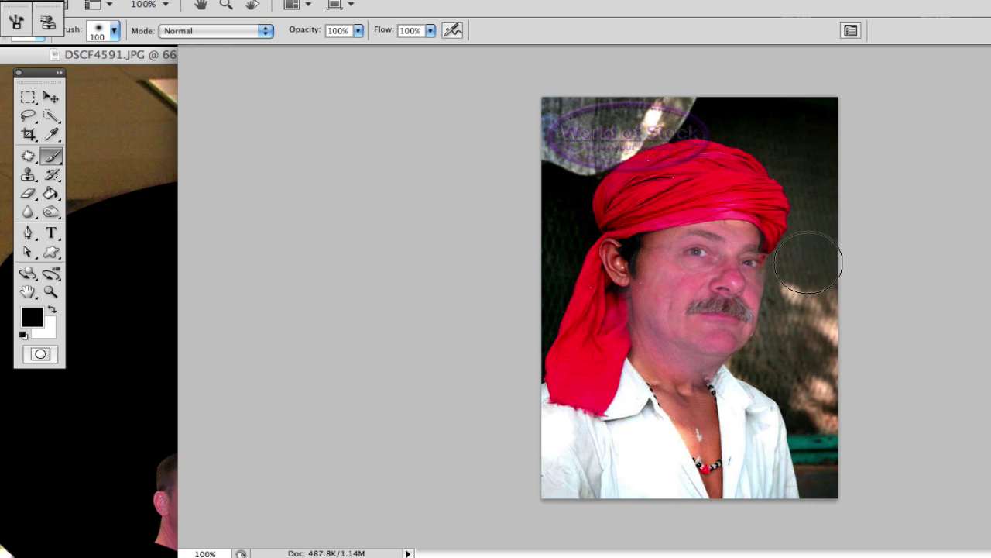
# - Paint white on the mask with a soft 21 px brush along the turban's lower edge to restore part of the forehead
pyautogui.click(52, 309)
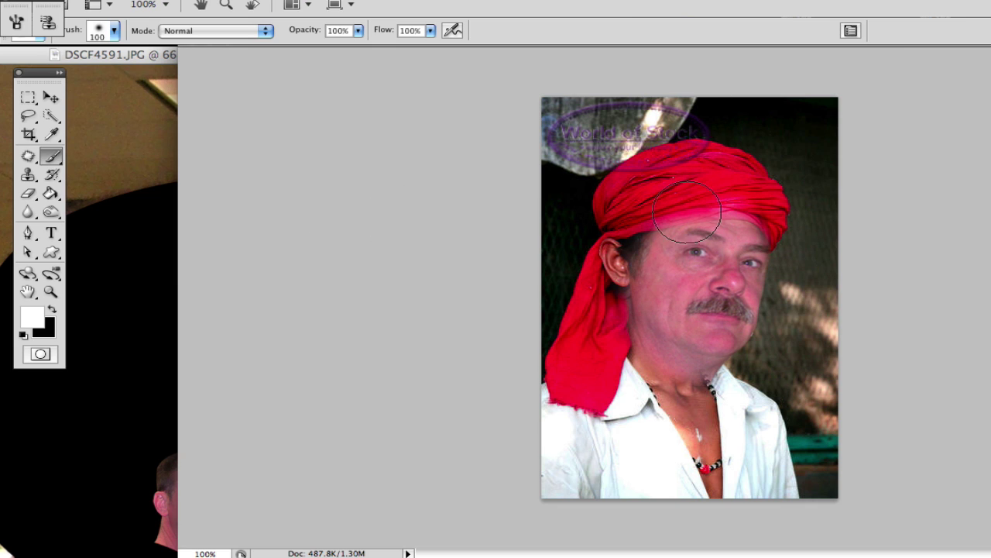
pyautogui.click(114, 30)
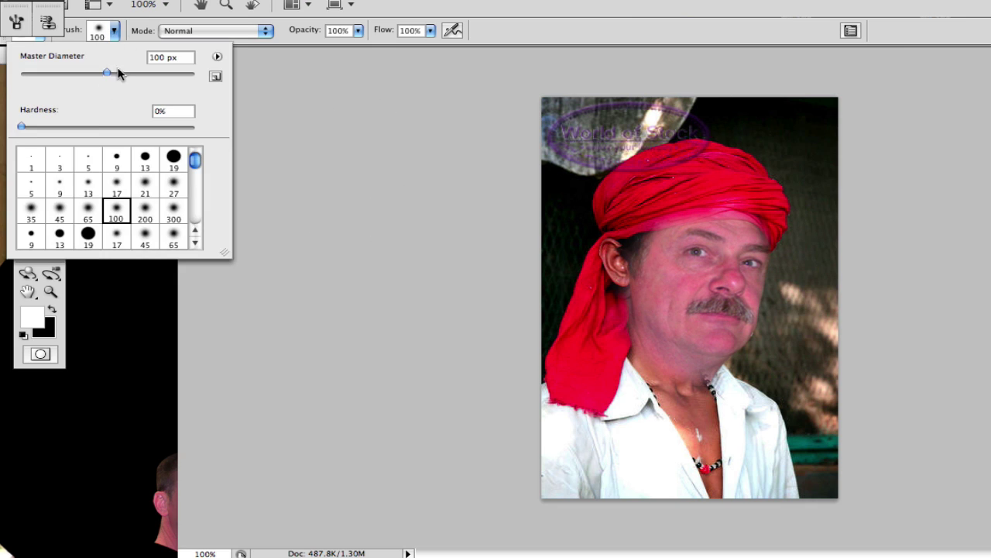
pyautogui.click(145, 184)
pyautogui.click(655, 218)
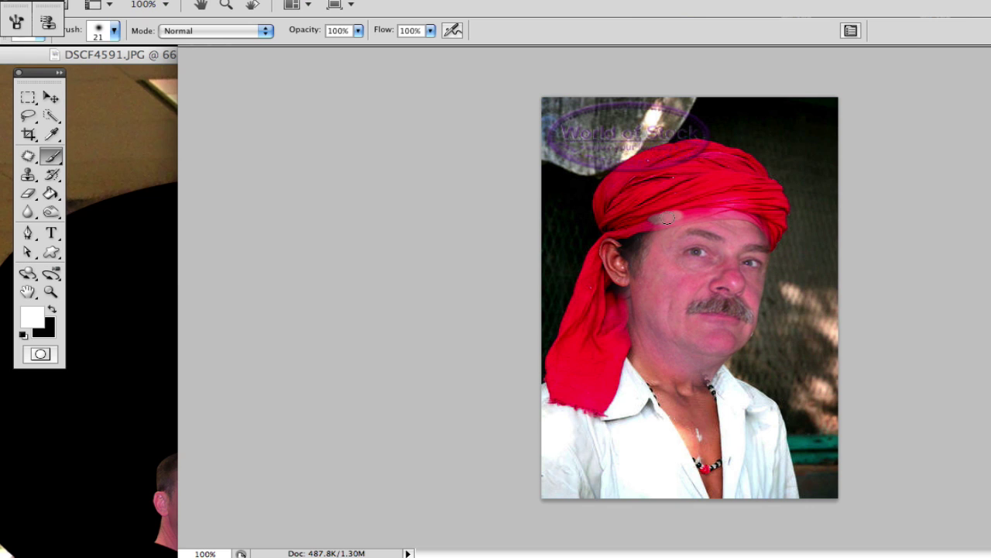
# - Clean the stray patch off the turban's lower edge on Layer 1's mask and make black the painting colour
pyautogui.click(172, 0)
pyautogui.click(217, 3)
pyautogui.click(52, 310)
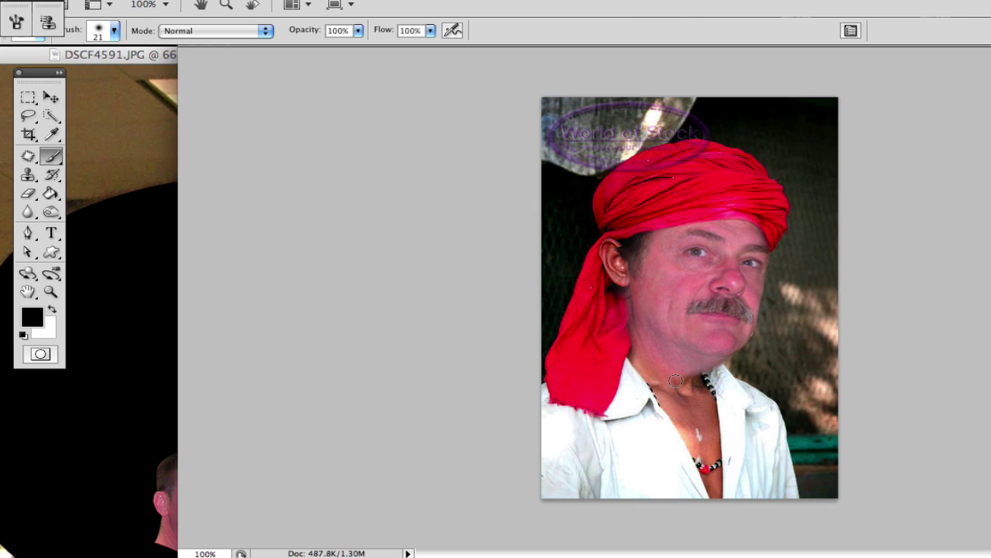
# - Refine Layer 1's mask along the jaw and neck with a soft 45 px brush, alternating black and white
pyautogui.click(114, 31)
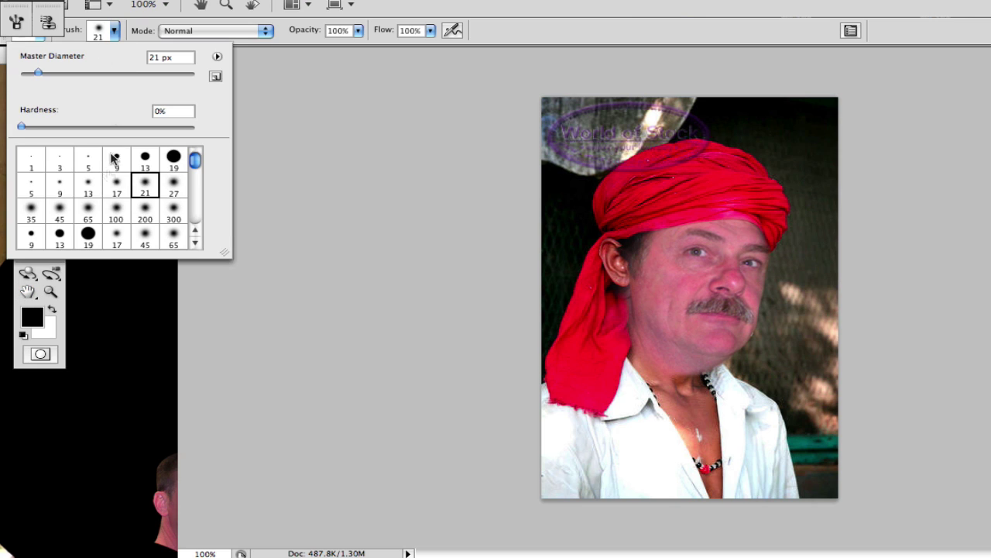
pyautogui.click(59, 209)
pyautogui.click(641, 378)
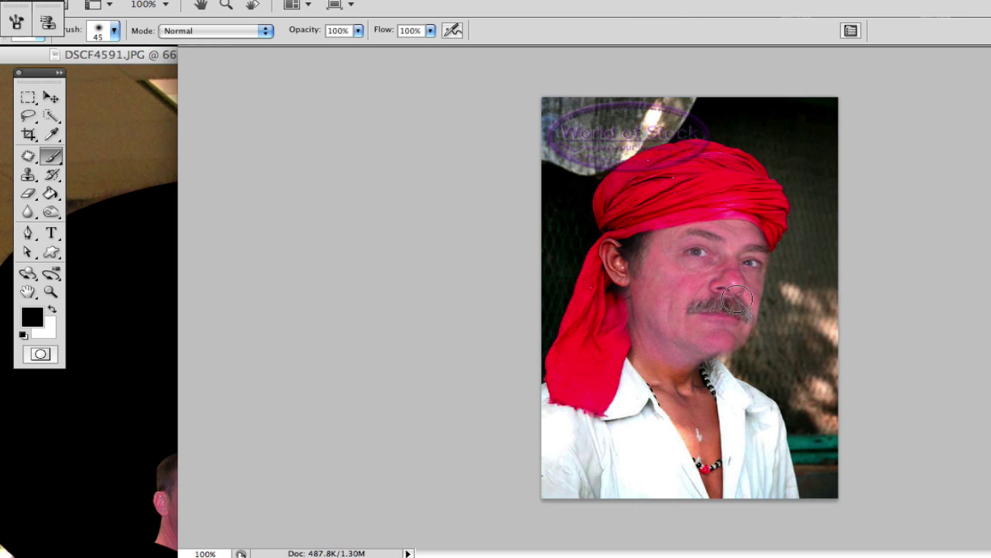
pyautogui.click(53, 310)
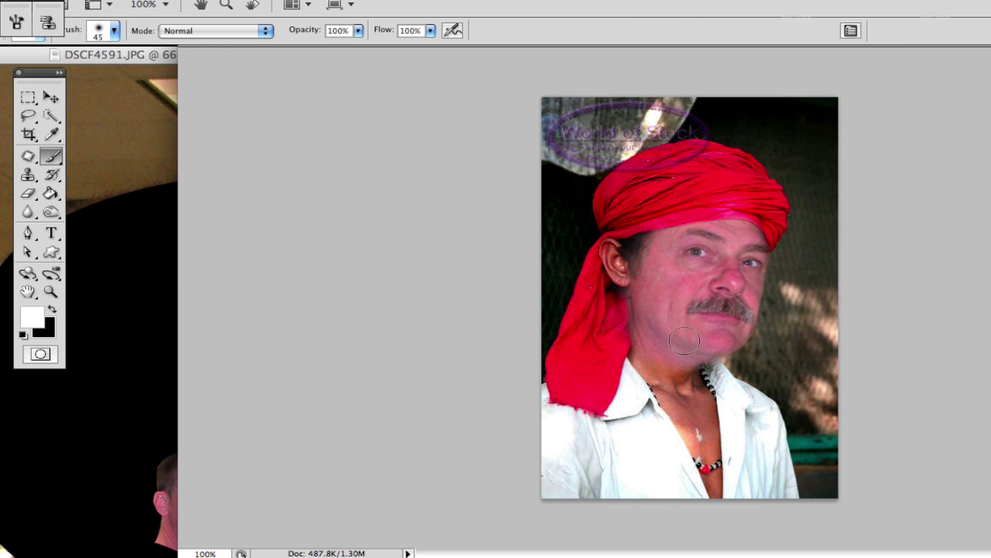
pyautogui.click(52, 310)
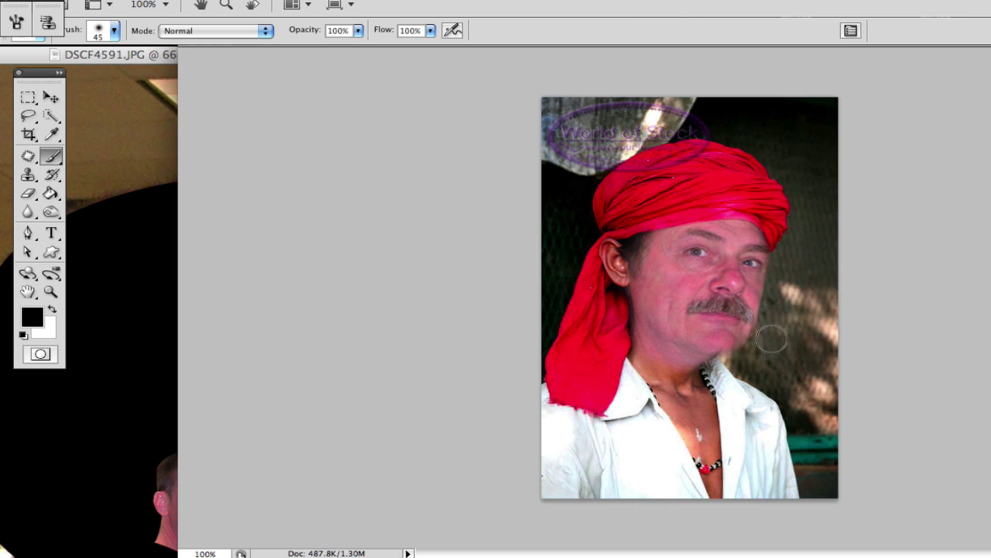
# - Touch up Layer 1's mask below the ear and at the shirt collar, alternating white and black strokes
pyautogui.click(52, 309)
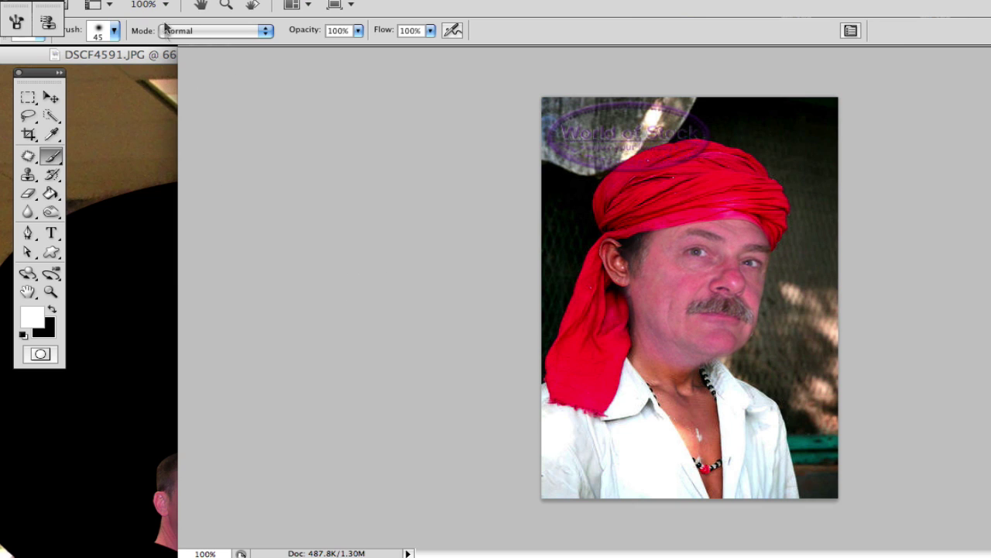
pyautogui.click(52, 308)
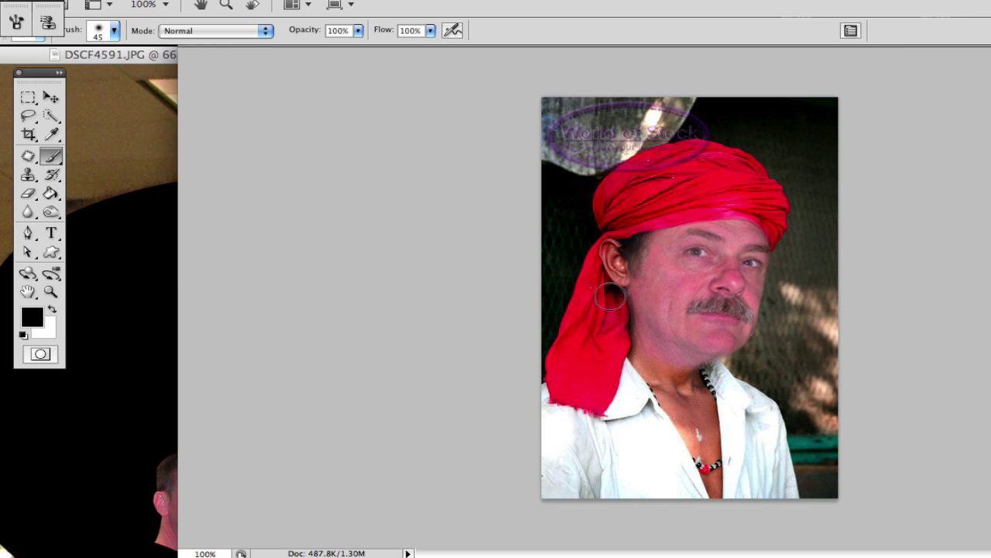
pyautogui.moveTo(612, 290)
pyautogui.mouseDown()
pyautogui.moveTo(611, 328)
pyautogui.moveTo(597, 289)
pyautogui.mouseUp()
pyautogui.click(52, 309)
pyautogui.moveTo(725, 377); pyautogui.dragTo(714, 368)
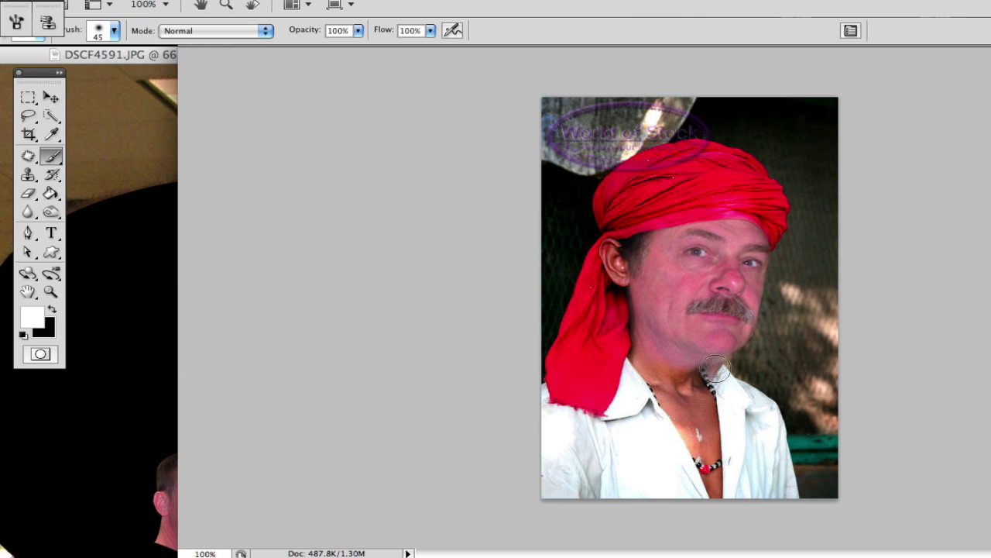
pyautogui.click(61, 308)
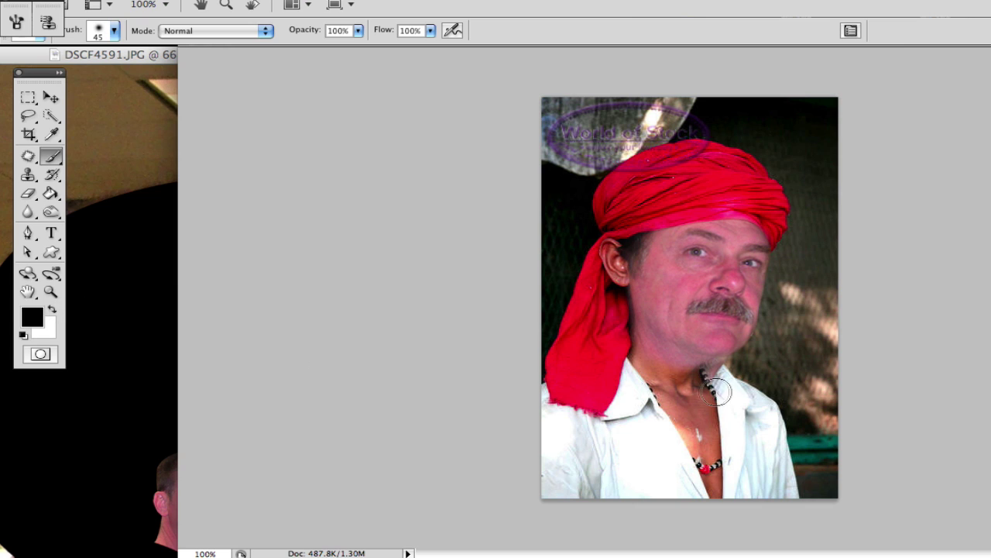
pyautogui.moveTo(726, 377); pyautogui.dragTo(720, 371)
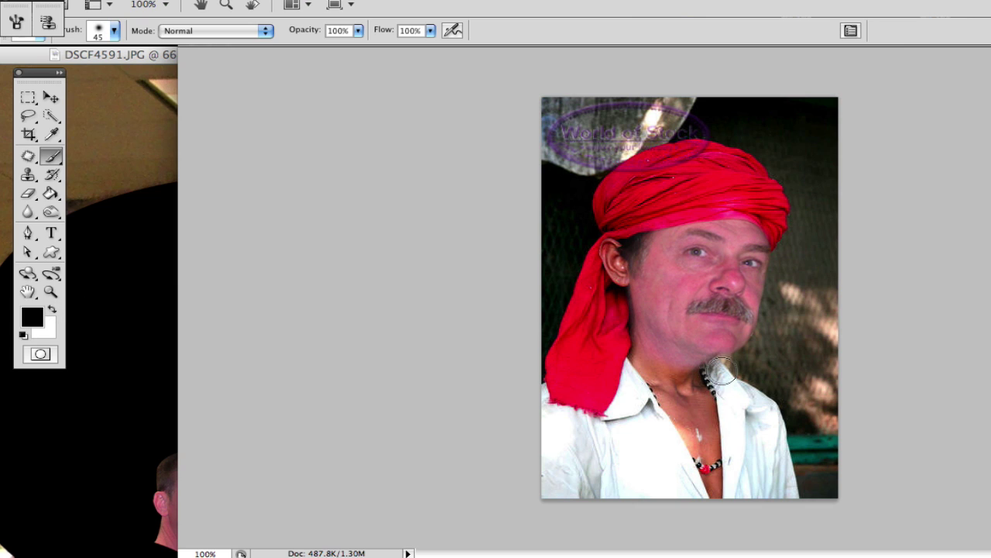
# - Add a new layer above the head and sample the chest's skin tone with the Eyedropper as the foreground colour
pyautogui.click(51, 311)
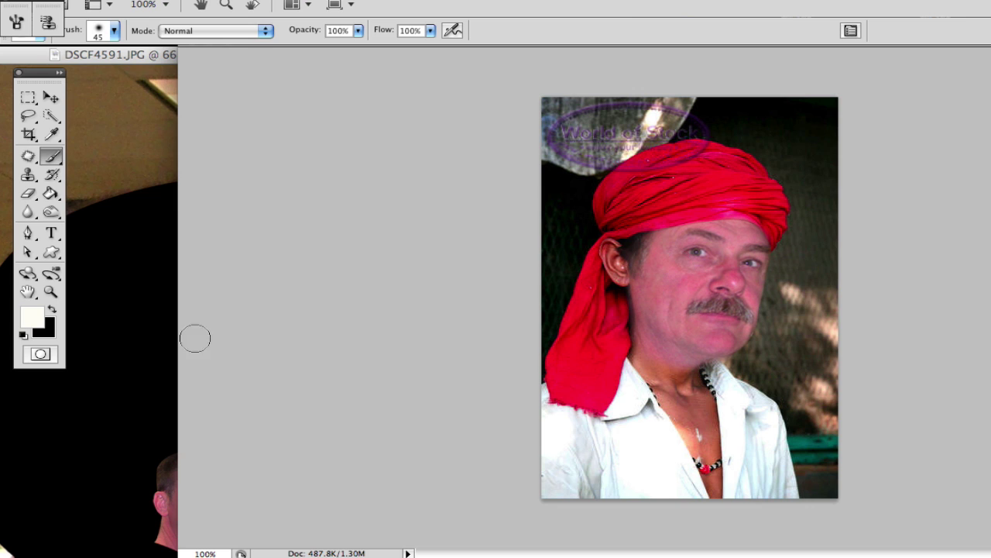
pyautogui.click(51, 138)
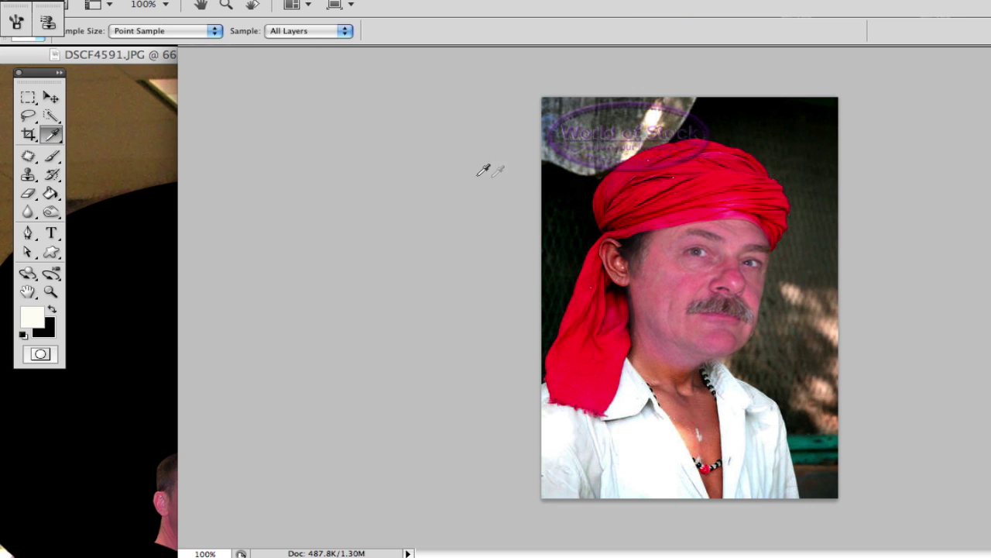
pyautogui.click(709, 406)
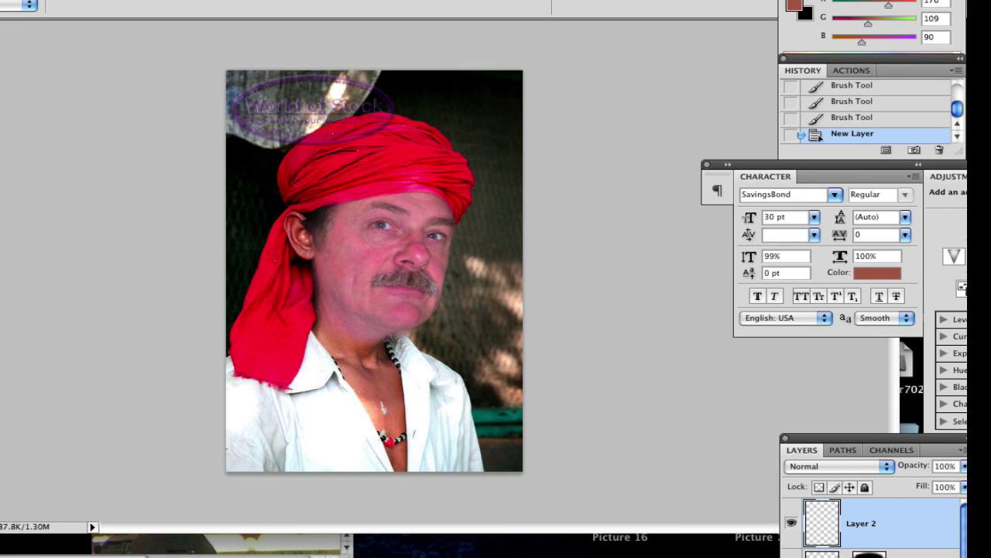
# - Set Layer 2's blending mode to Color and brush the sampled skin tone over the cheek and chin
pyautogui.press('b')
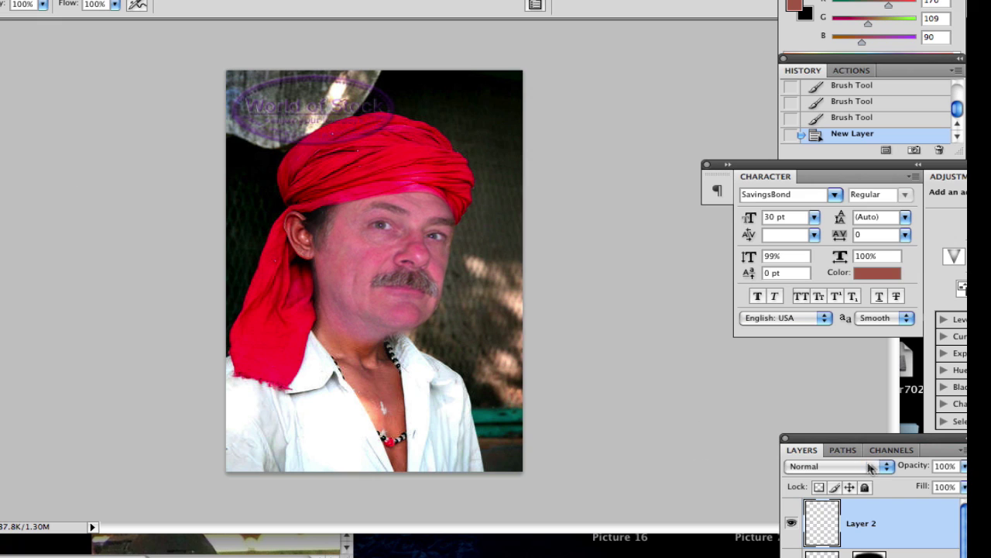
pyautogui.click(898, 466)
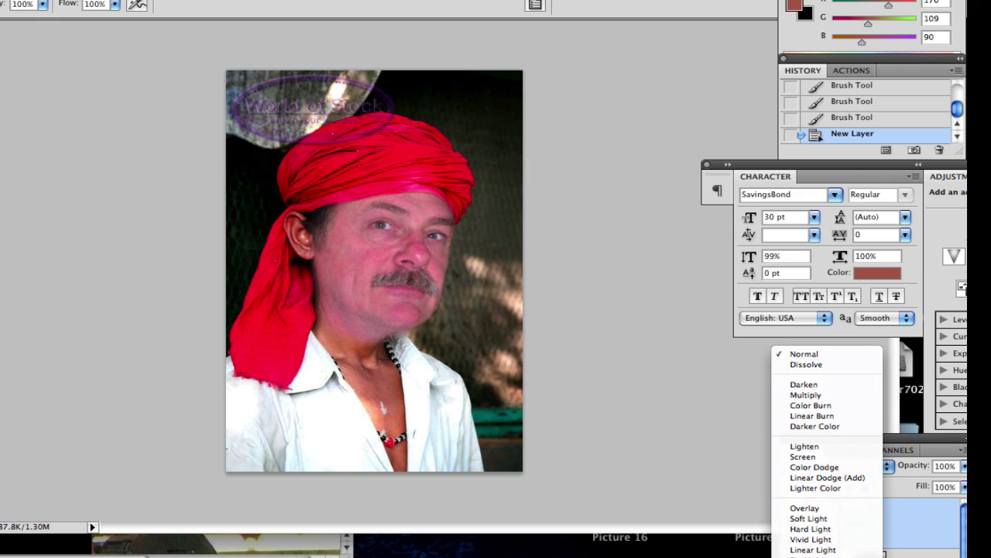
pyautogui.click(805, 551)
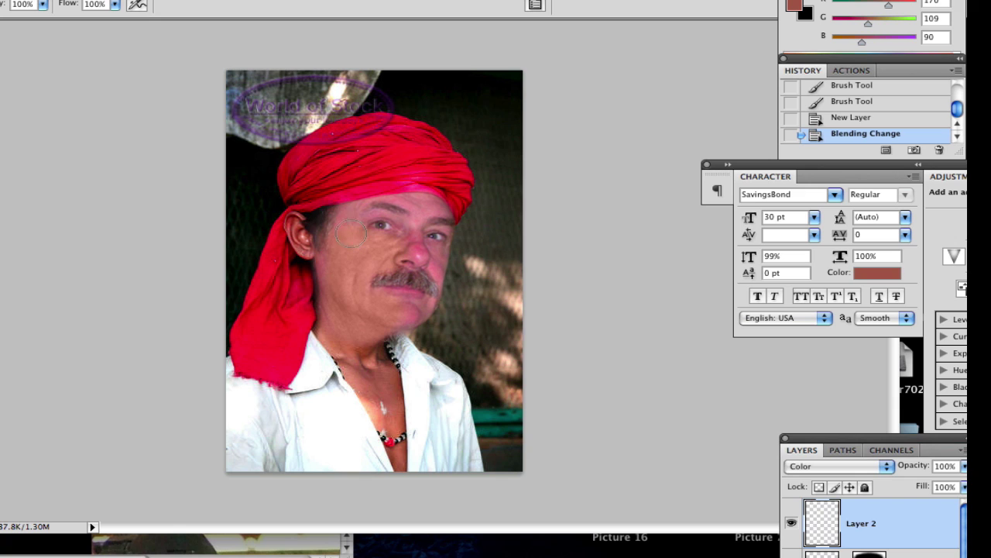
pyautogui.click(425, 235)
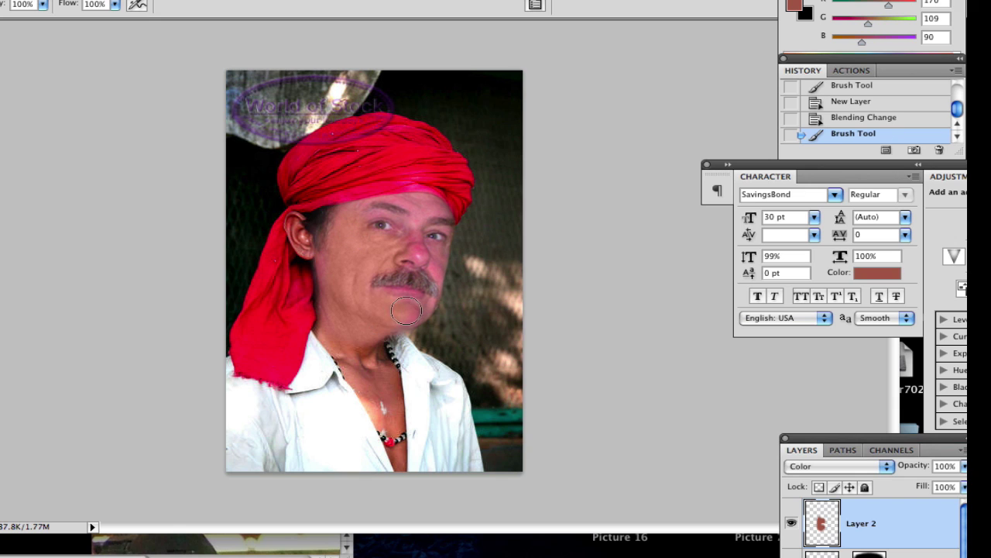
pyautogui.click(413, 307)
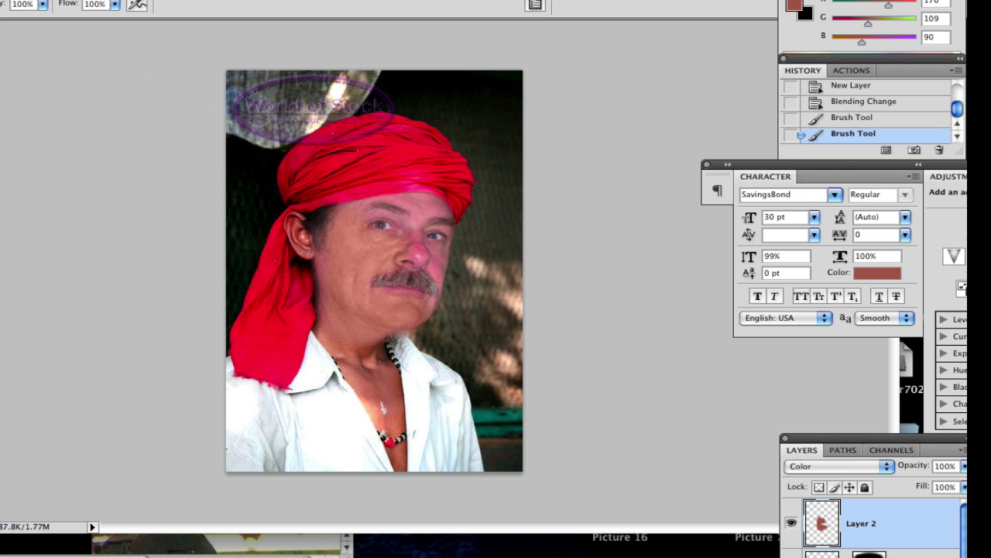
# - Brush the sampled skin tone on Layer 2 around the eye nearer the ear, its eyebrow and the nose bridge
pyautogui.press('z')
pyautogui.click(429, 225)
pyautogui.click(469, 206)
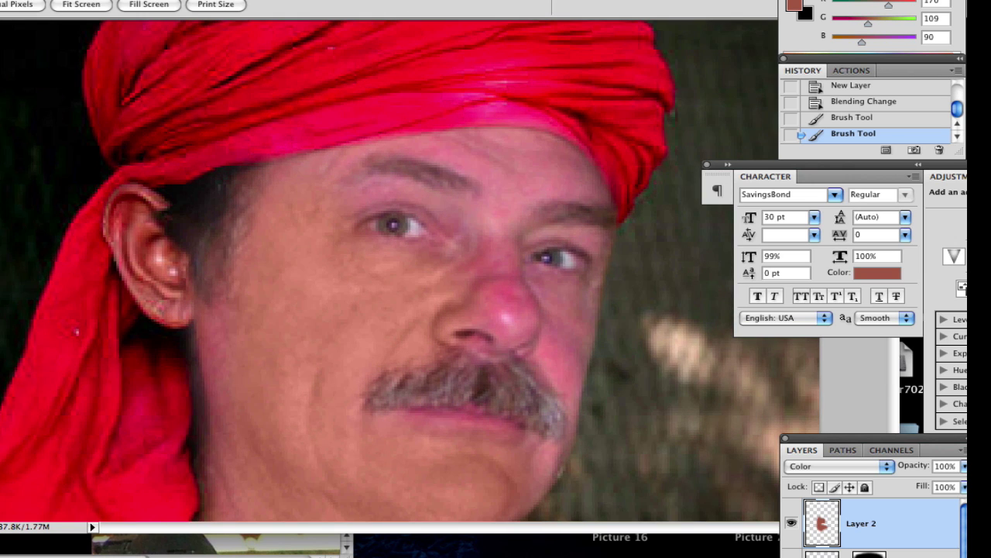
pyautogui.press('b')
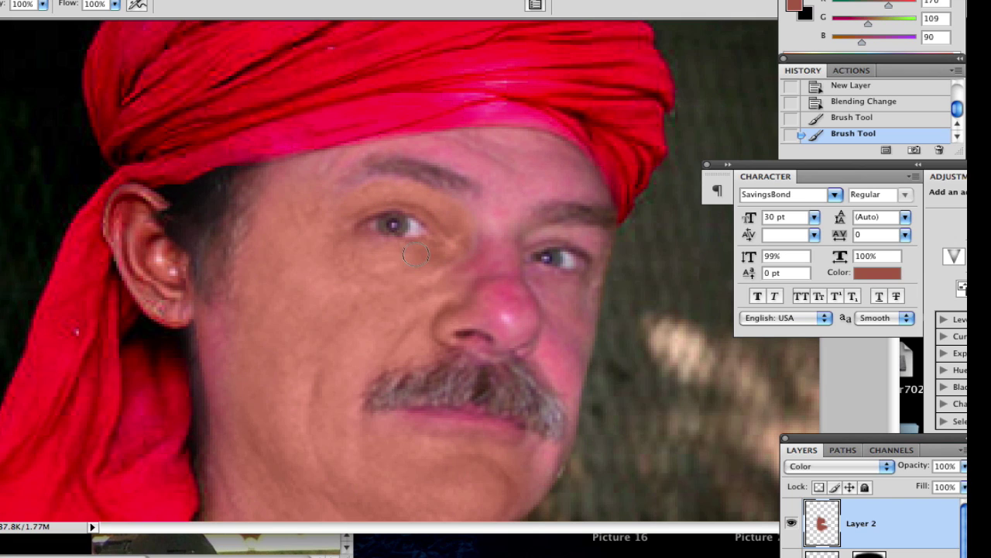
pyautogui.click(486, 204)
pyautogui.click(474, 214)
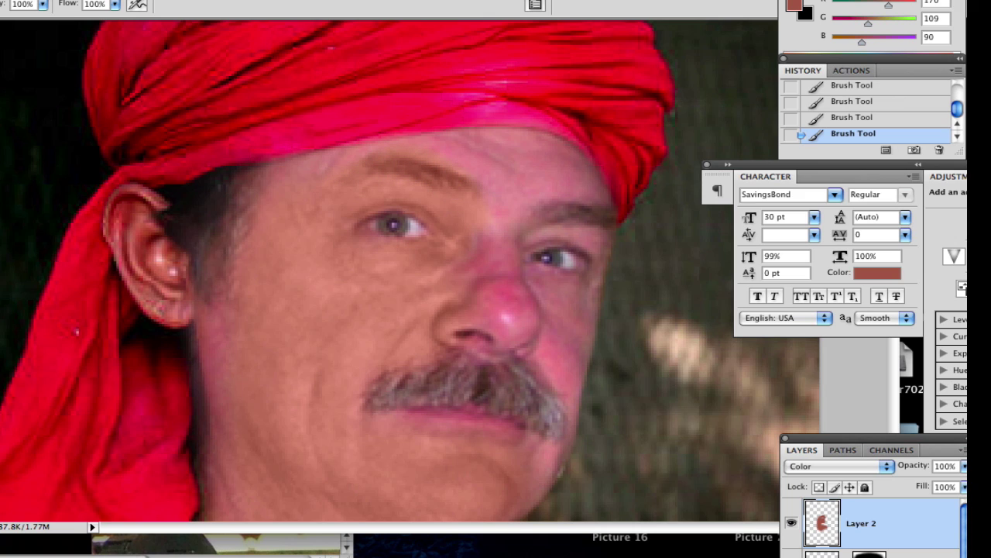
# - Brush the skin tone over the nose, far cheek, forehead and ear, and undo the stroke on the eyebrow
pyautogui.click(1, 1)
pyautogui.click(31, 5)
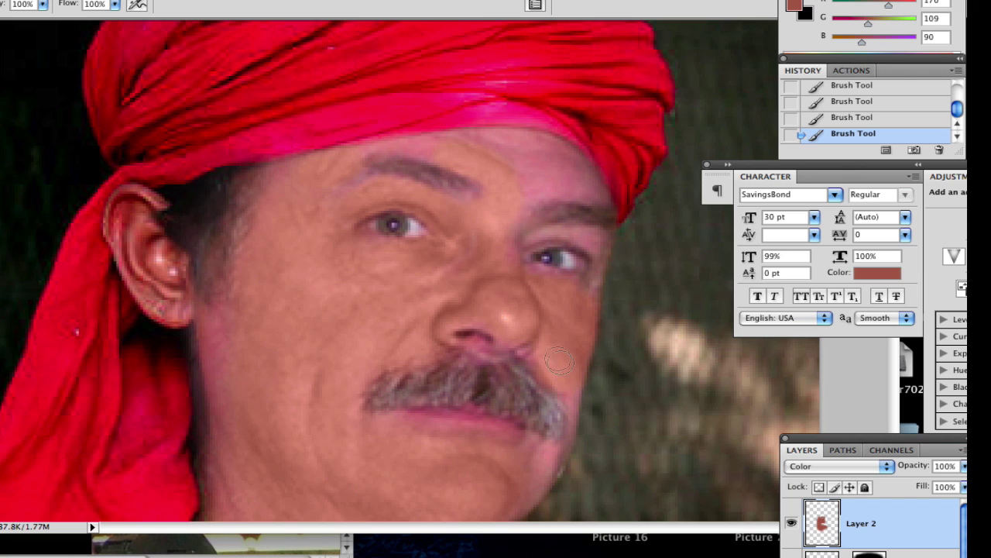
pyautogui.moveTo(486, 335)
pyautogui.mouseDown()
pyautogui.moveTo(504, 330)
pyautogui.moveTo(481, 335)
pyautogui.moveTo(523, 342)
pyautogui.moveTo(478, 335)
pyautogui.moveTo(493, 304)
pyautogui.mouseUp()
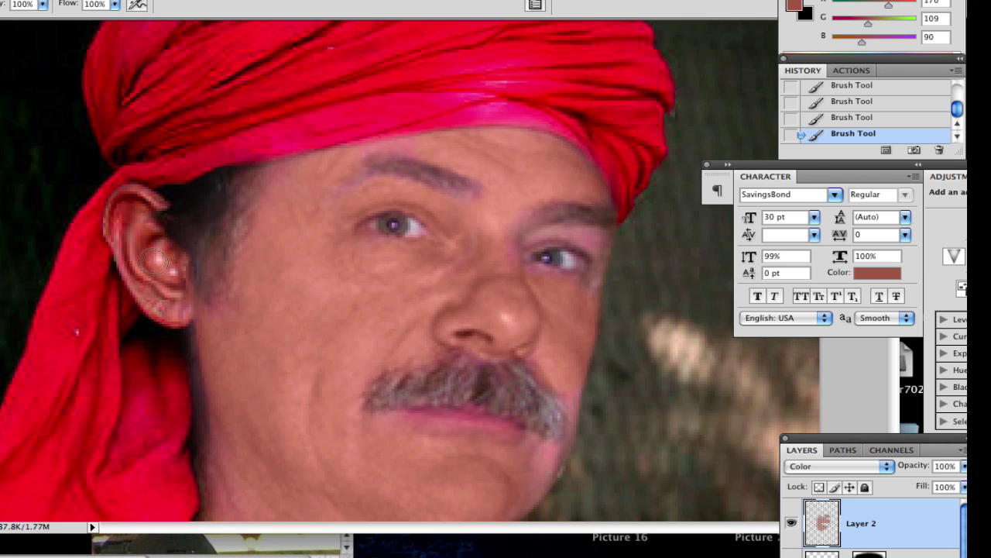
pyautogui.moveTo(147, 254)
pyautogui.mouseDown()
pyautogui.moveTo(121, 219)
pyautogui.moveTo(136, 201)
pyautogui.moveTo(155, 289)
pyautogui.moveTo(176, 288)
pyautogui.moveTo(201, 313)
pyautogui.moveTo(227, 312)
pyautogui.mouseUp()
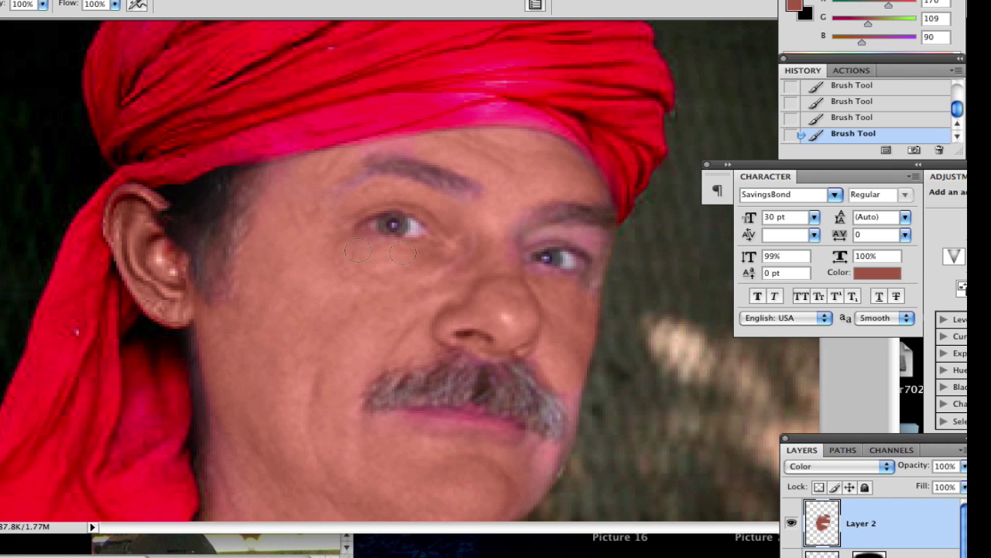
pyautogui.moveTo(376, 174)
pyautogui.mouseDown()
pyautogui.moveTo(378, 159)
pyautogui.moveTo(363, 153)
pyautogui.mouseUp()
pyautogui.press('super+z')
# - Bring the jaw, neck and shirt collar into view for further skin-tone painting on Layer 2
pyautogui.press('space')
pyautogui.moveTo(394, 416); pyautogui.dragTo(372, 171)
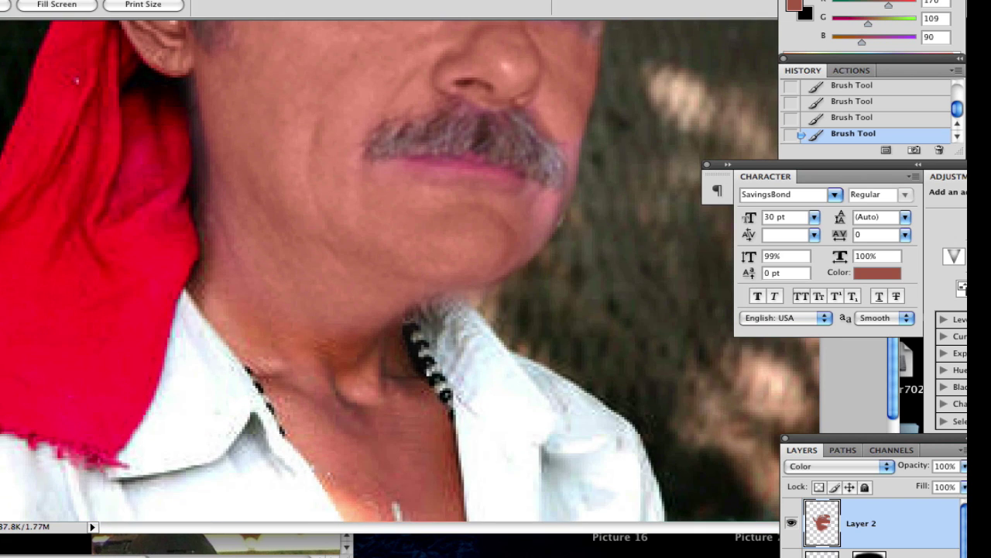